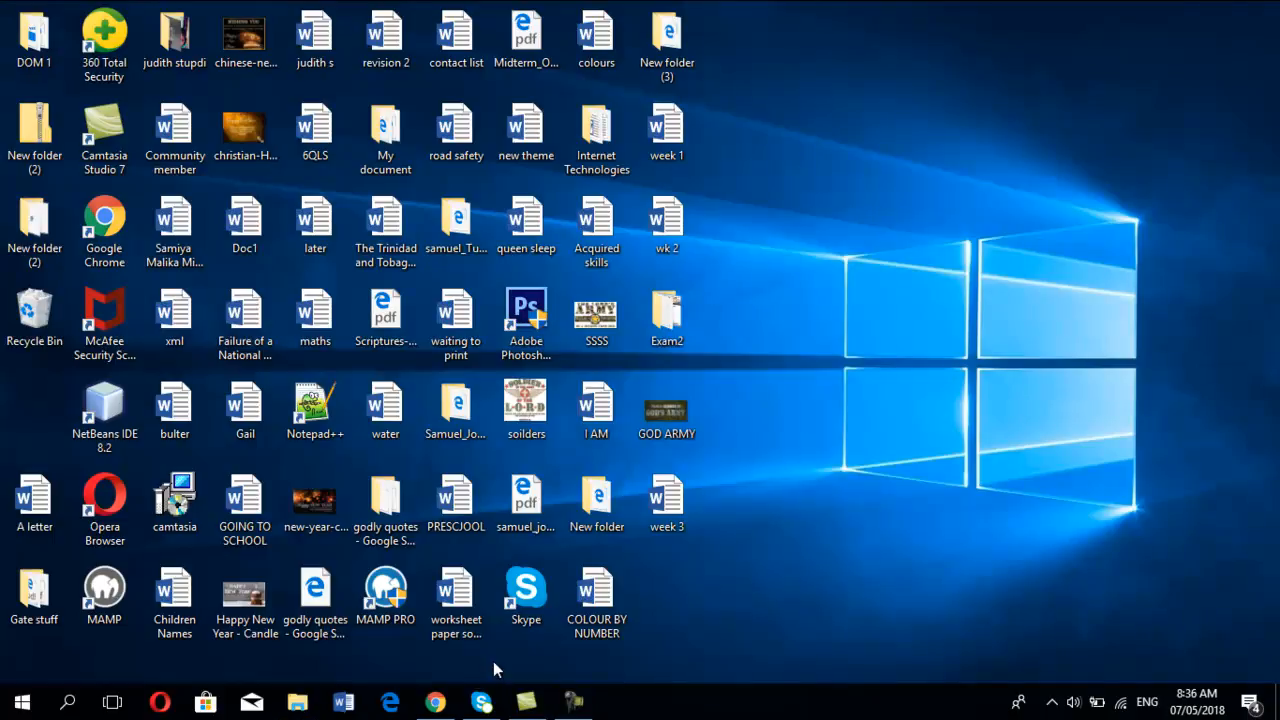
Step: Open Chrome and search Google for "sql server management studio 2014"
left_click(435, 701)
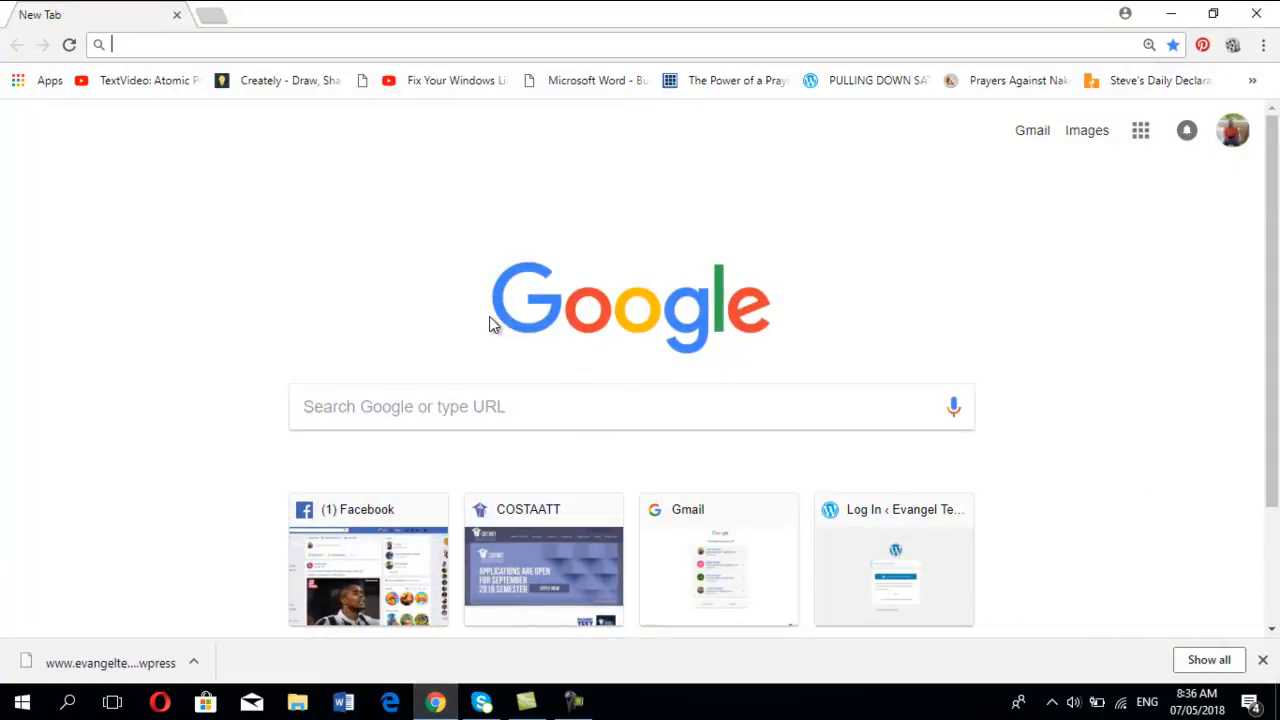
left_click(517, 428)
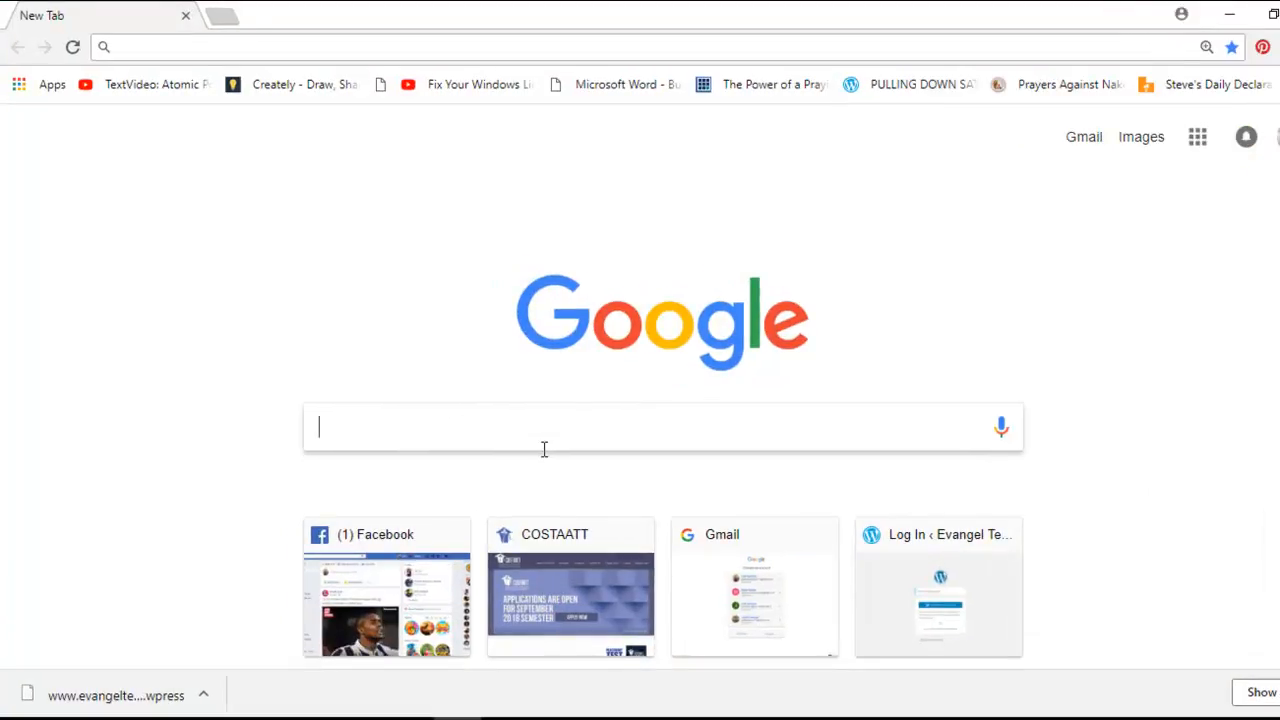
type("sq")
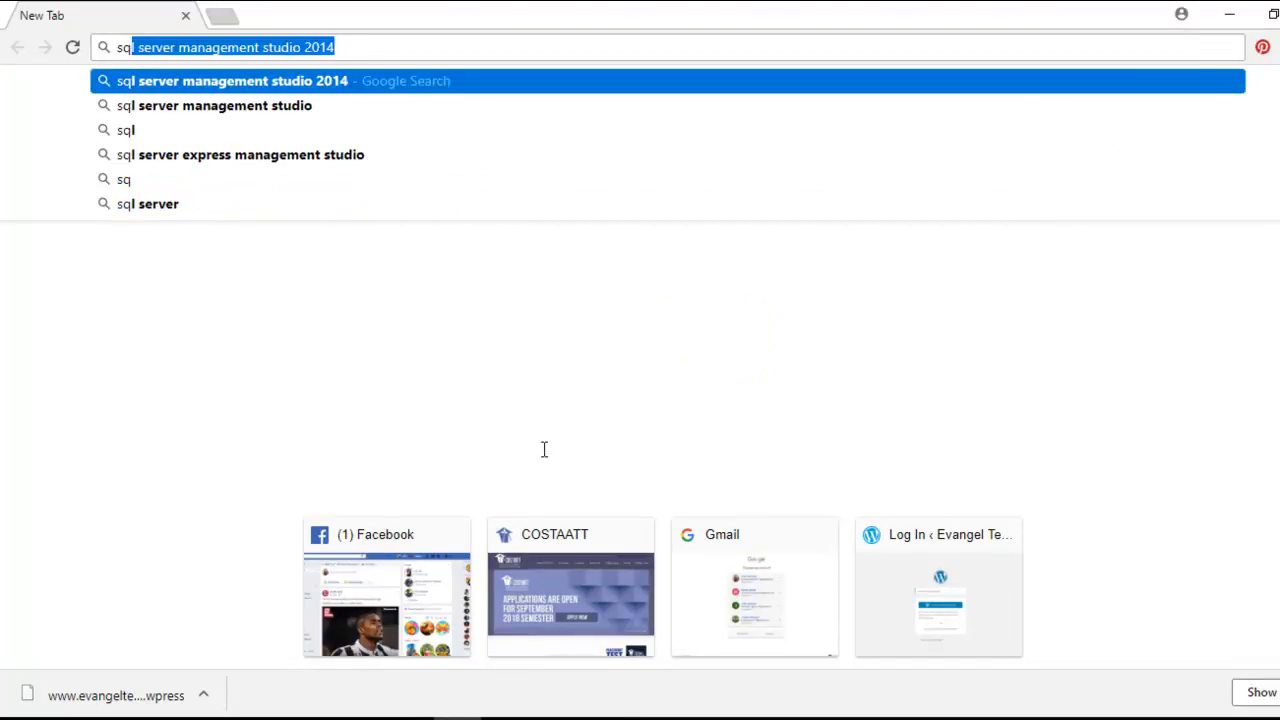
type("l")
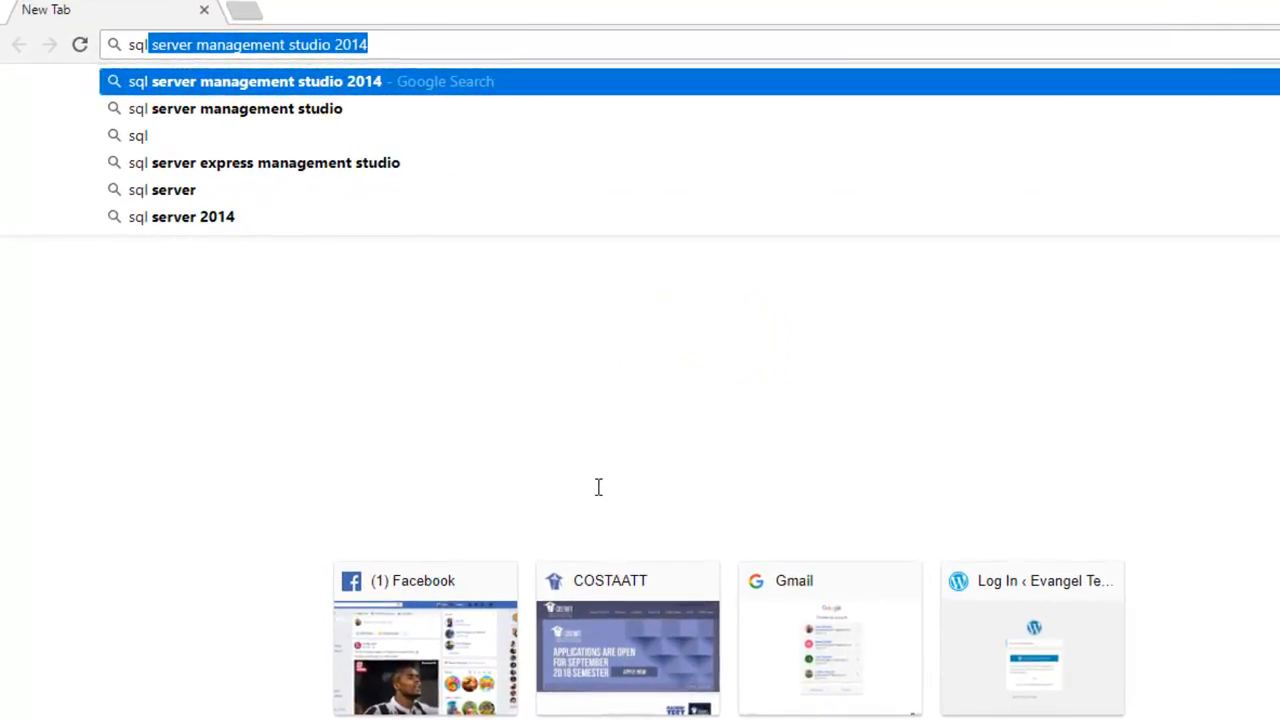
left_click(414, 54)
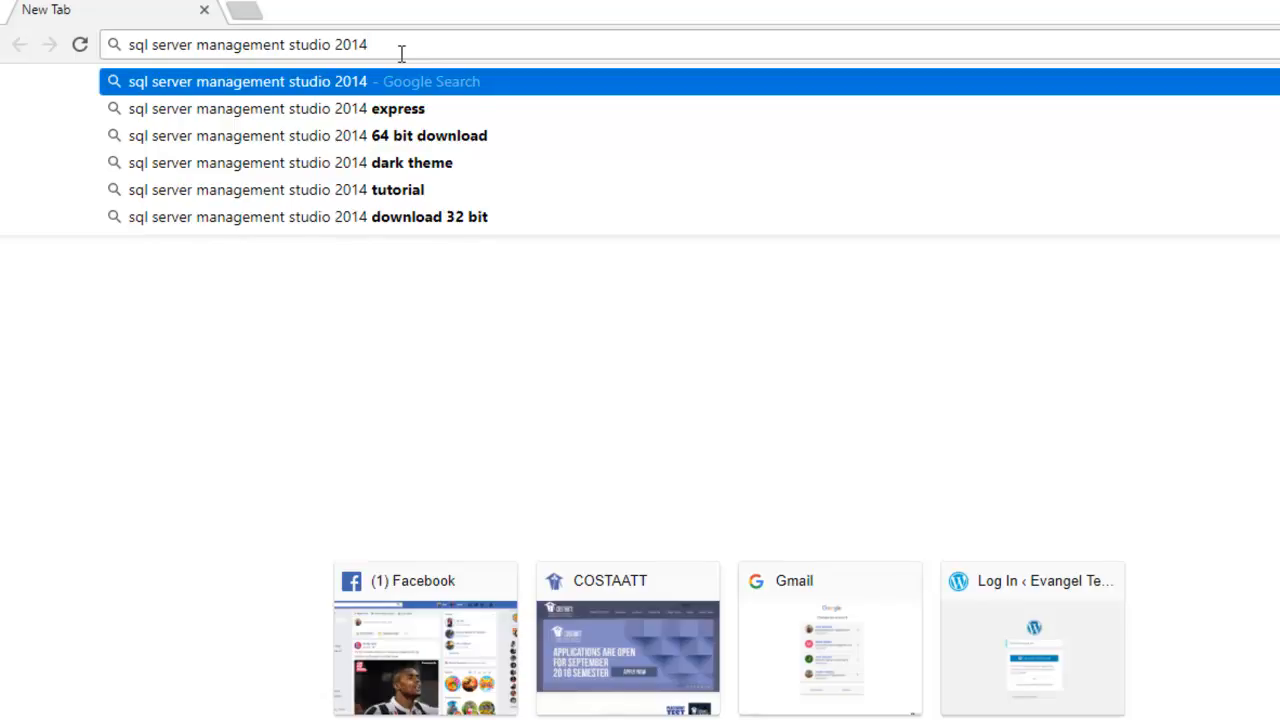
key("Return")
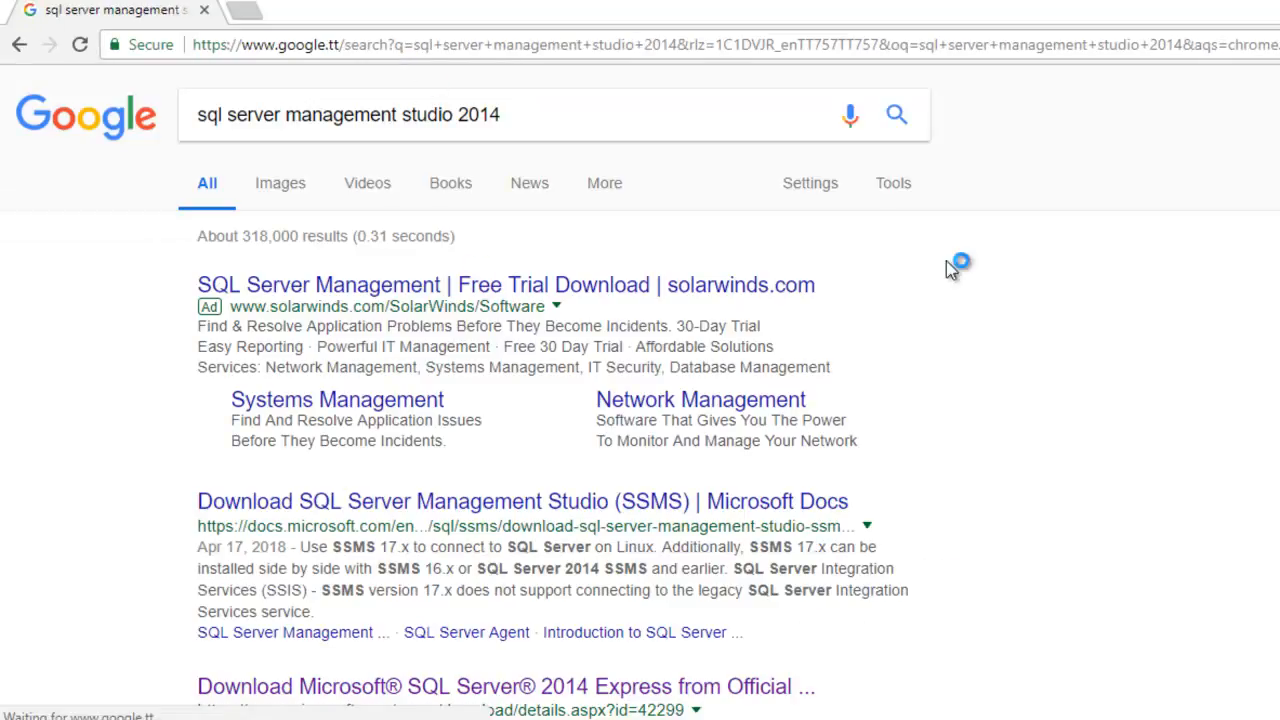
Step: Open the Microsoft Download Center search result for SQL Server 2014 Express
scroll(470, 275, "down", 2)
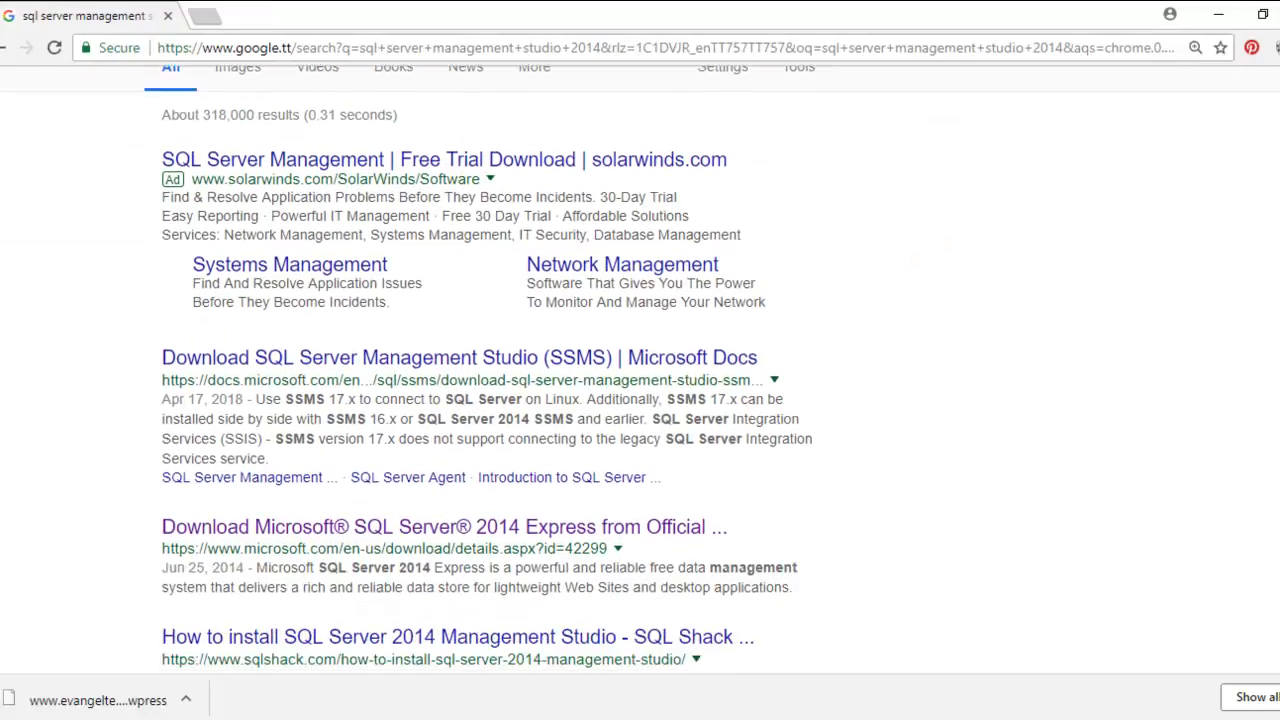
scroll(480, 370, "down", 1)
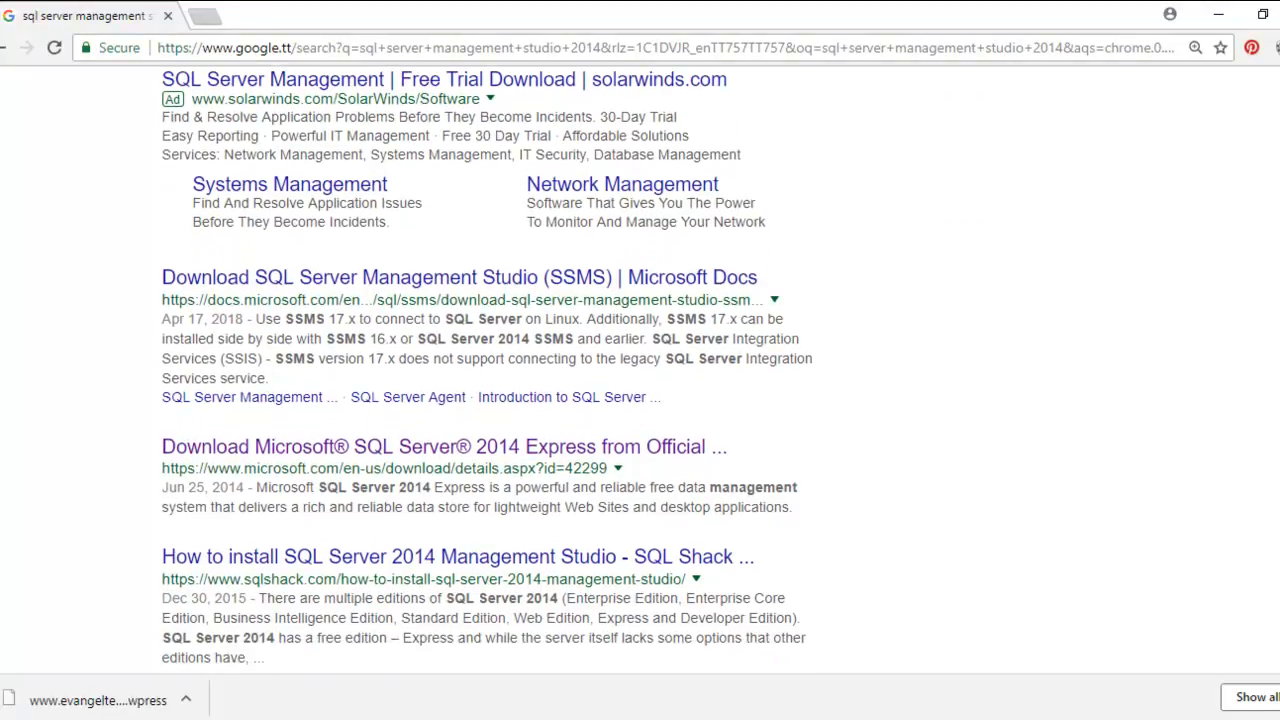
scroll(486, 371, "up", 1)
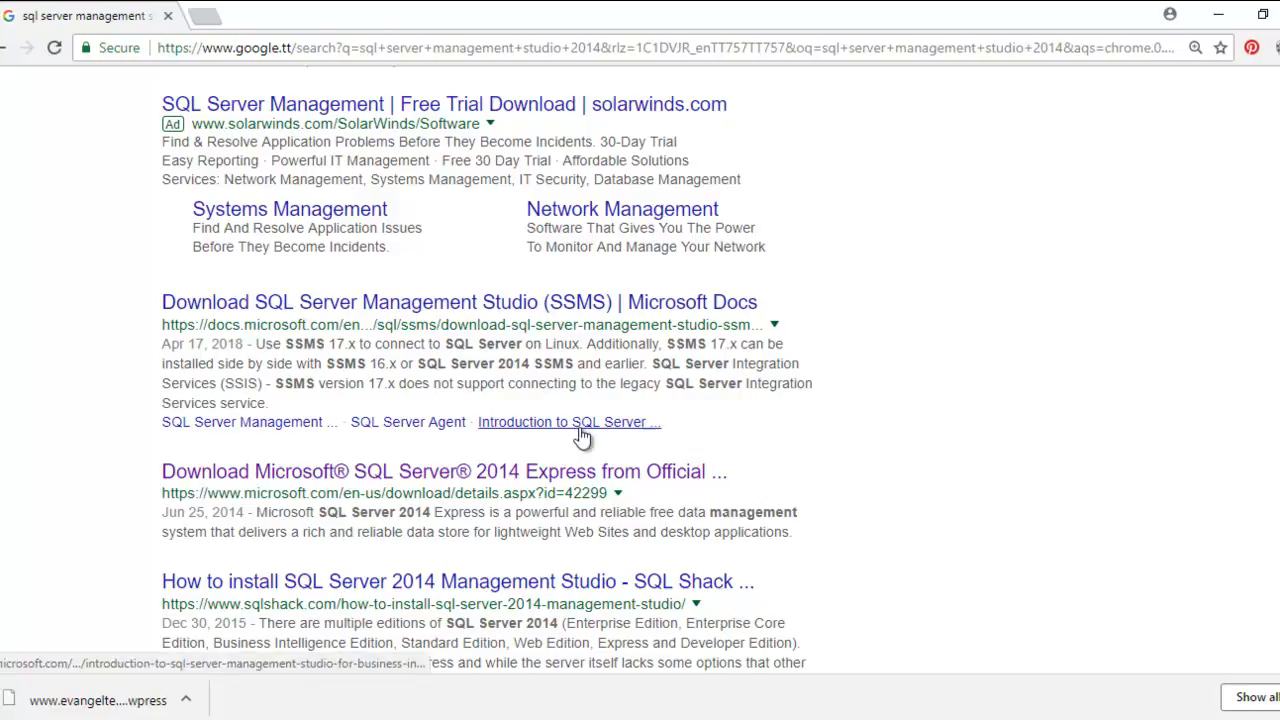
left_click(560, 476)
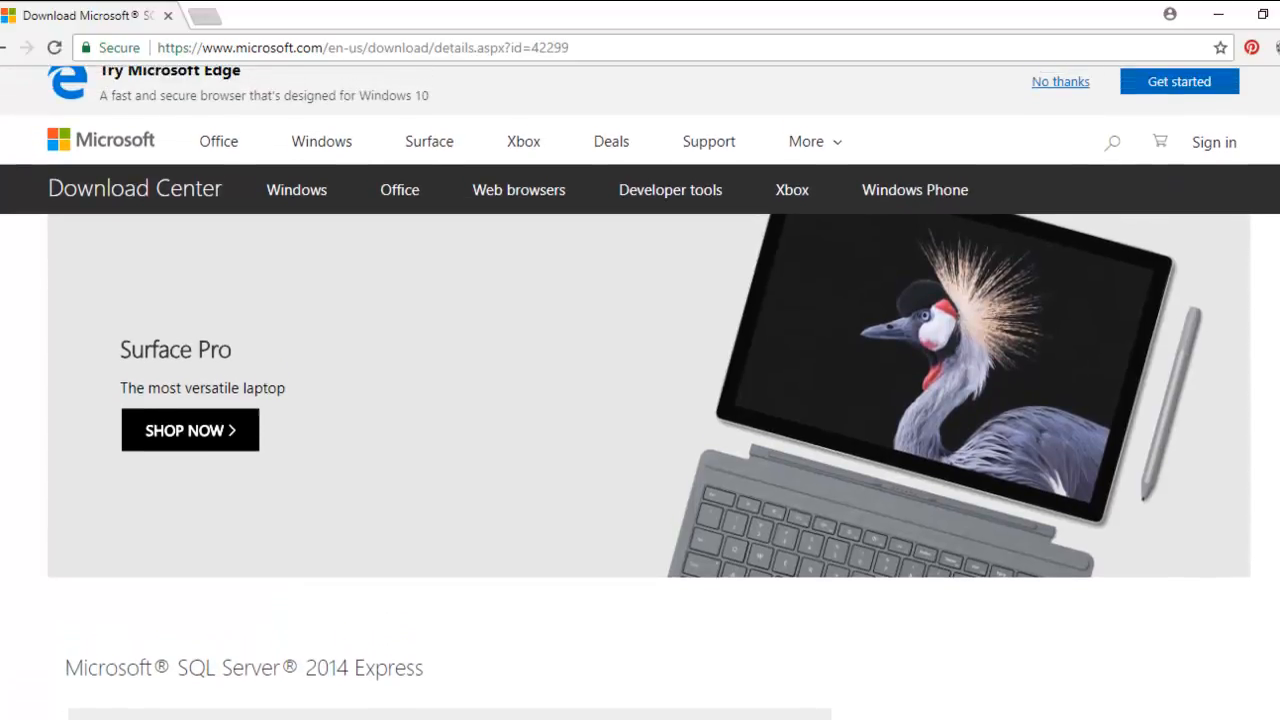
Step: Keep English as the download language for SQL Server 2014 Express and open the choice of download files
scroll(640, 393, "down", 4)
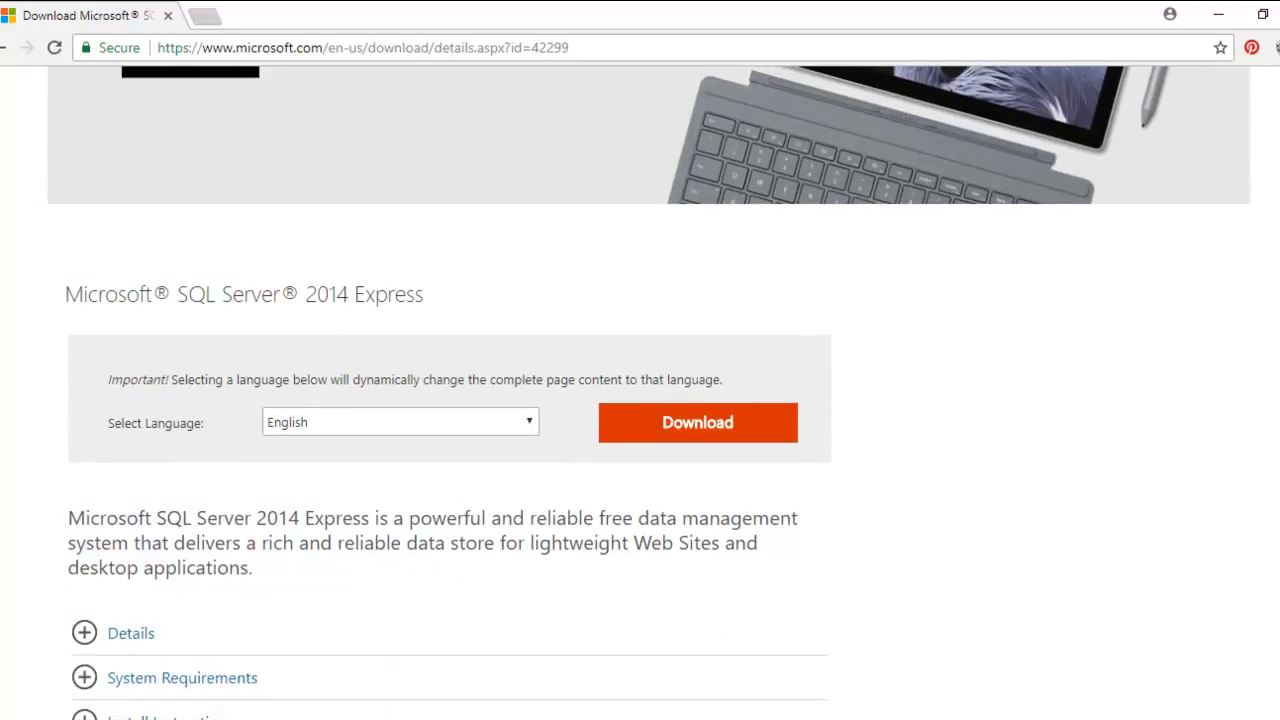
scroll(640, 393, "down", 1)
scroll(640, 393, "down", 1)
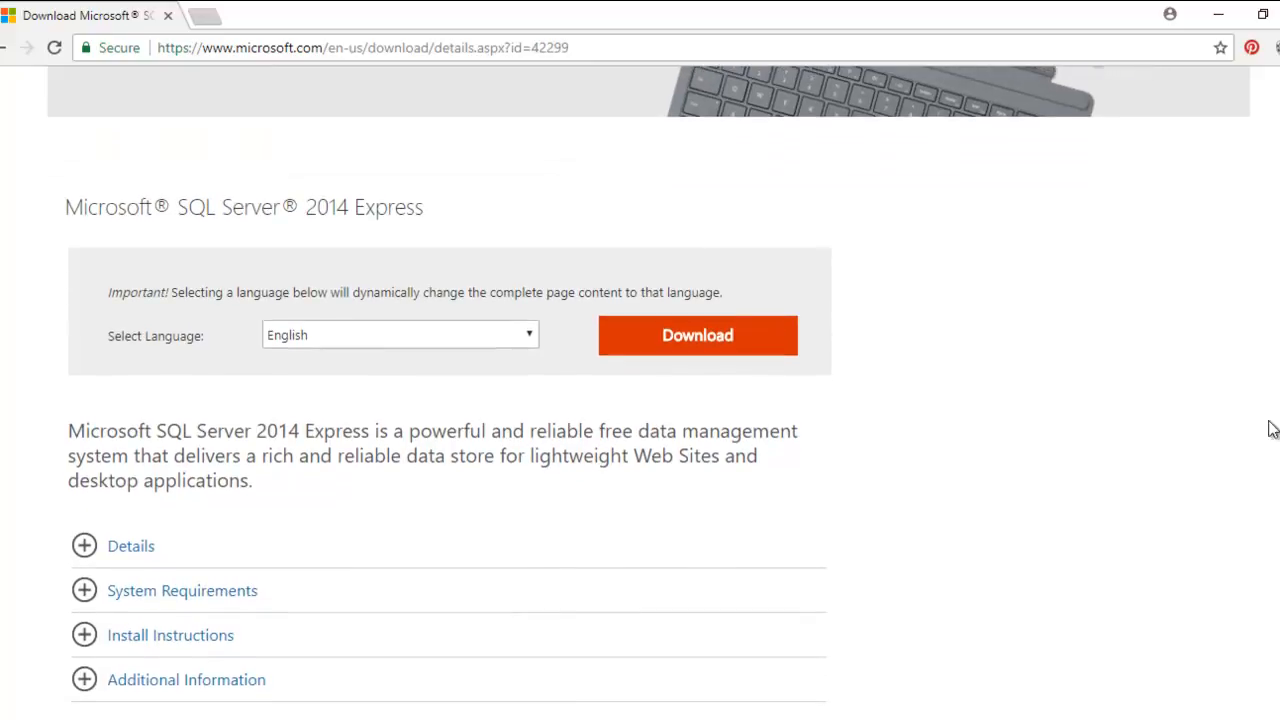
left_click(527, 338)
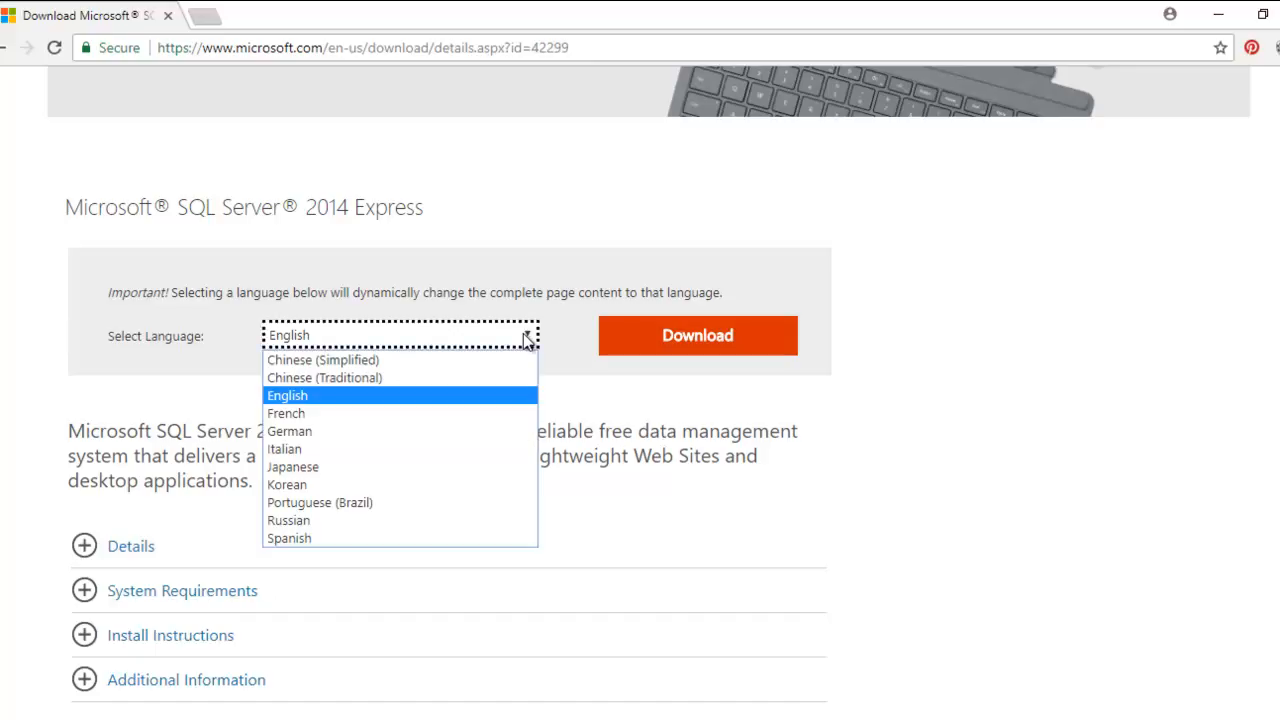
left_click(527, 338)
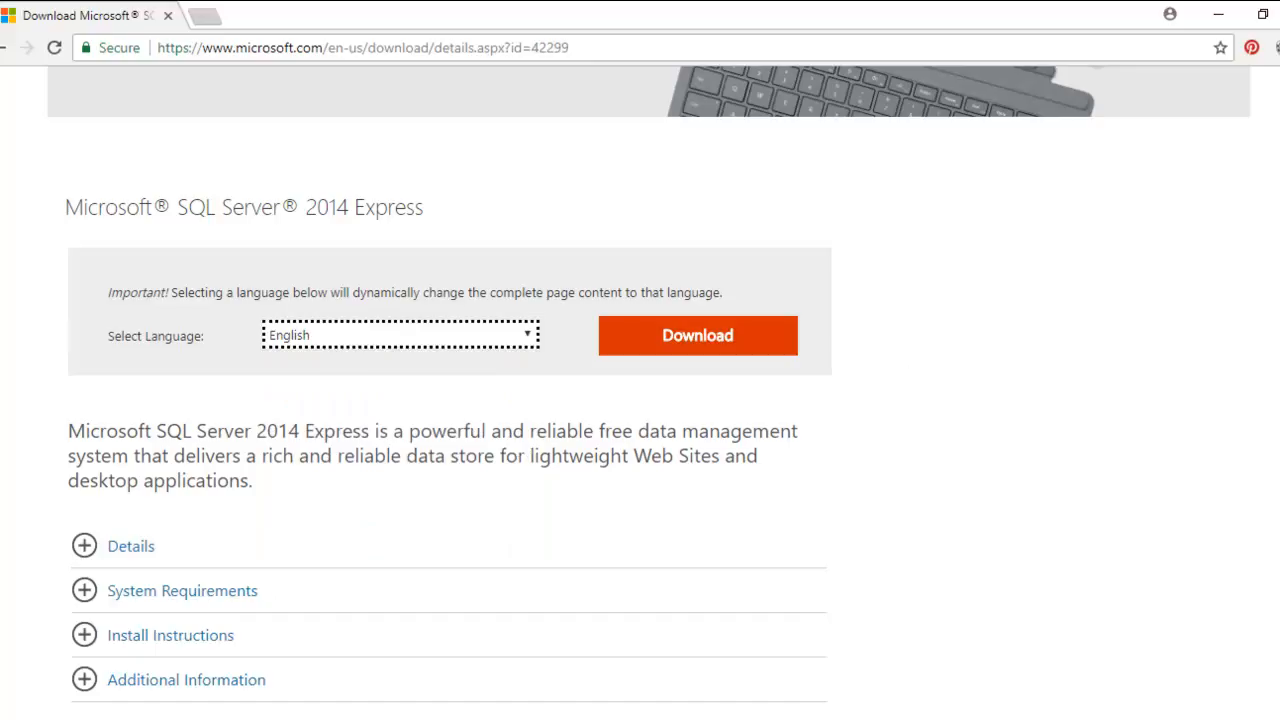
left_click(1119, 351)
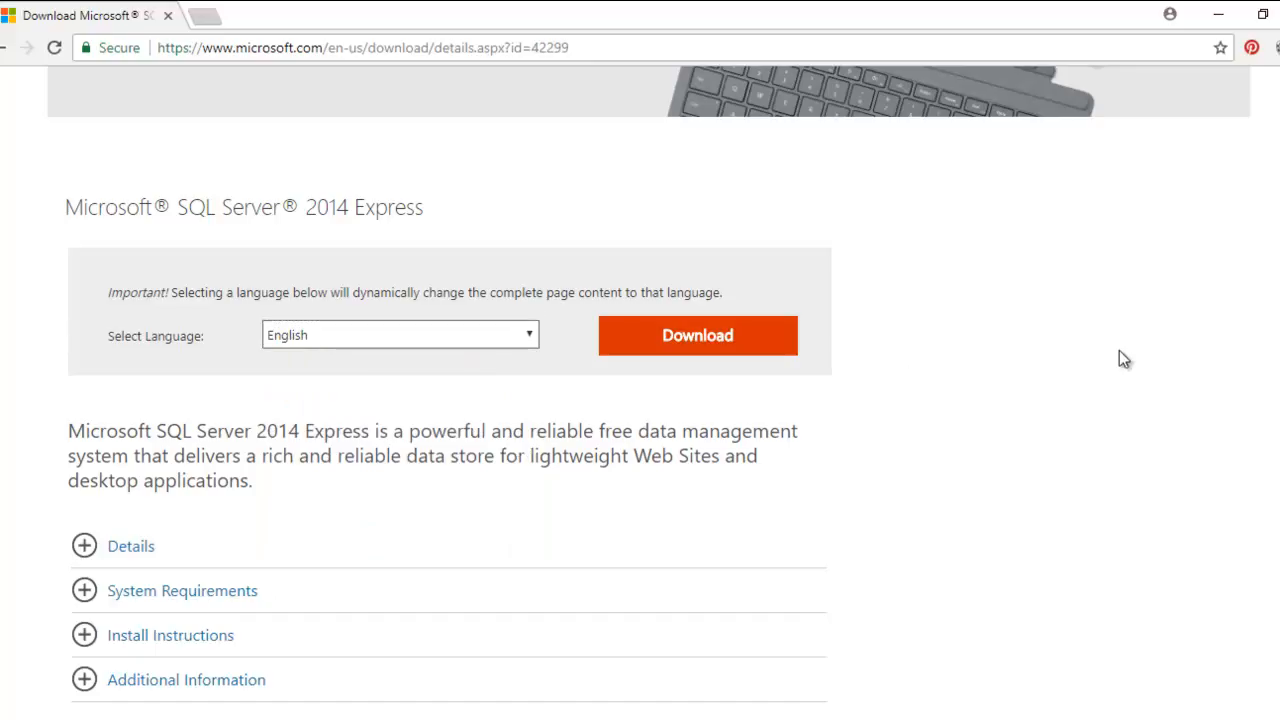
scroll(1034, 577, "up", 1)
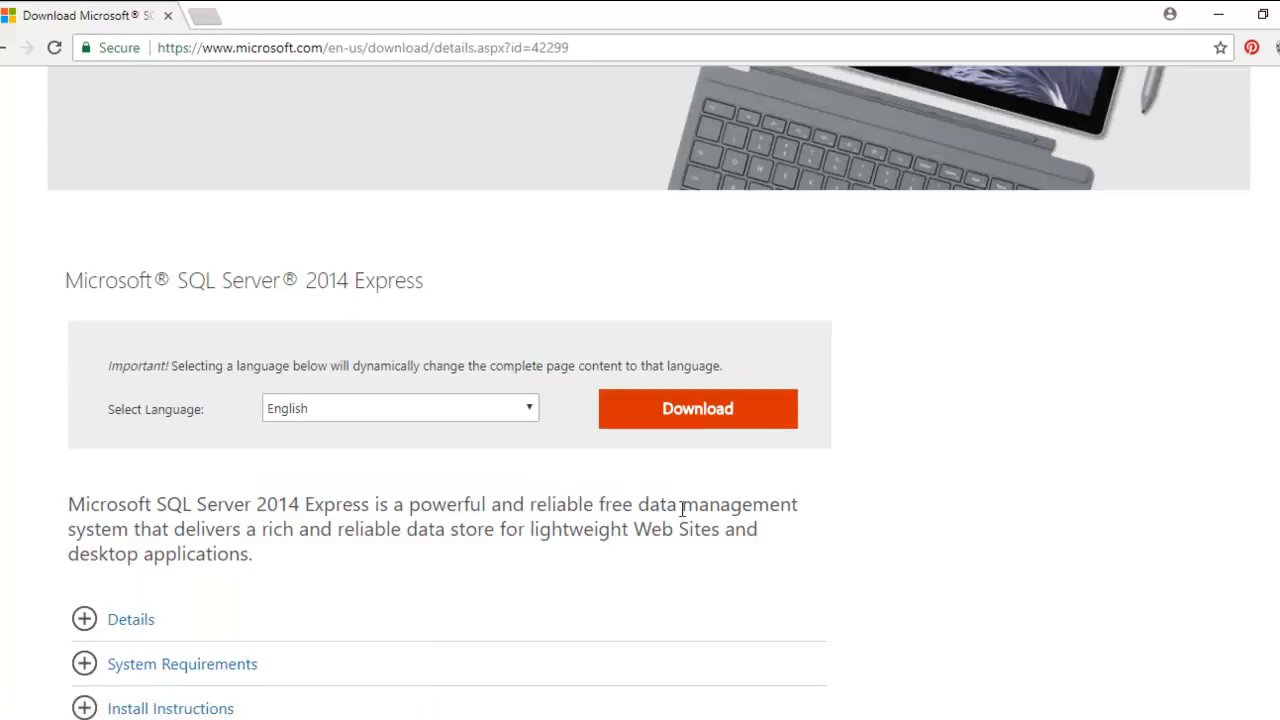
left_click(659, 430)
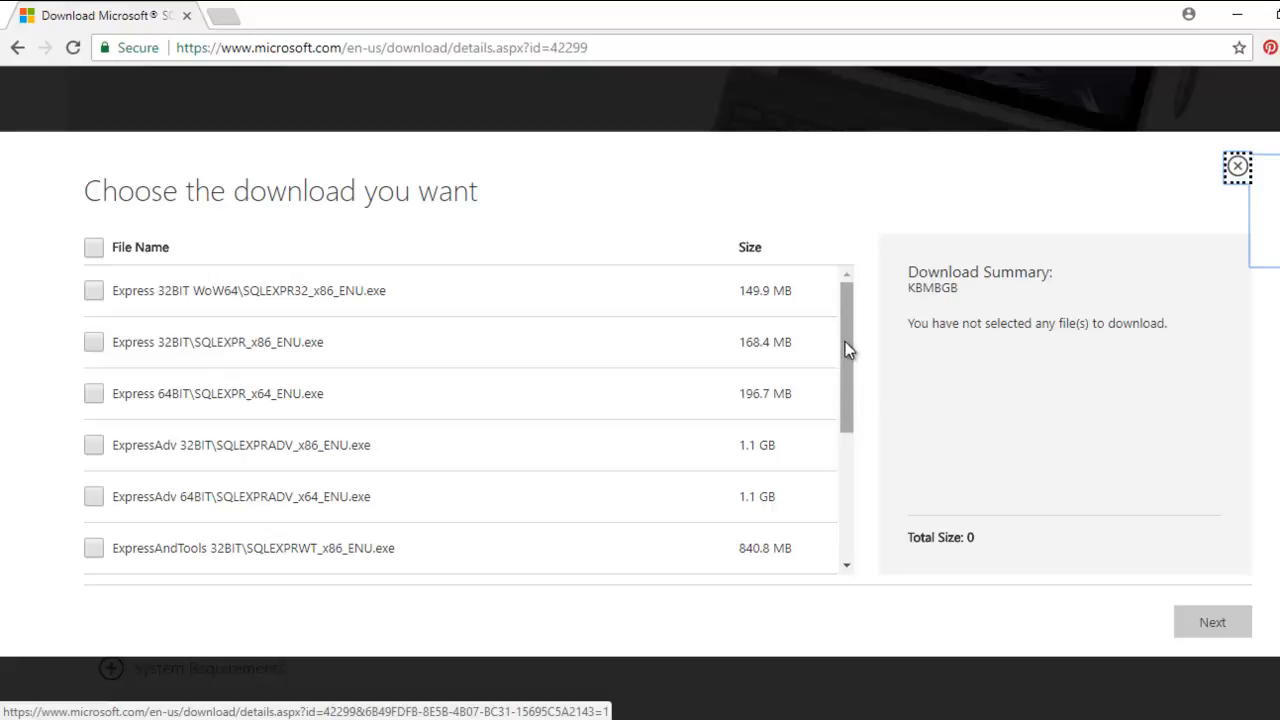
Step: Select Express 64BIT\SQLEXPR_x64_ENU.exe and MgmtStudio 64BIT\SQLManagementStudio_x64_ENU.exe and start downloading both files
left_click_drag(845, 349, 845, 278)
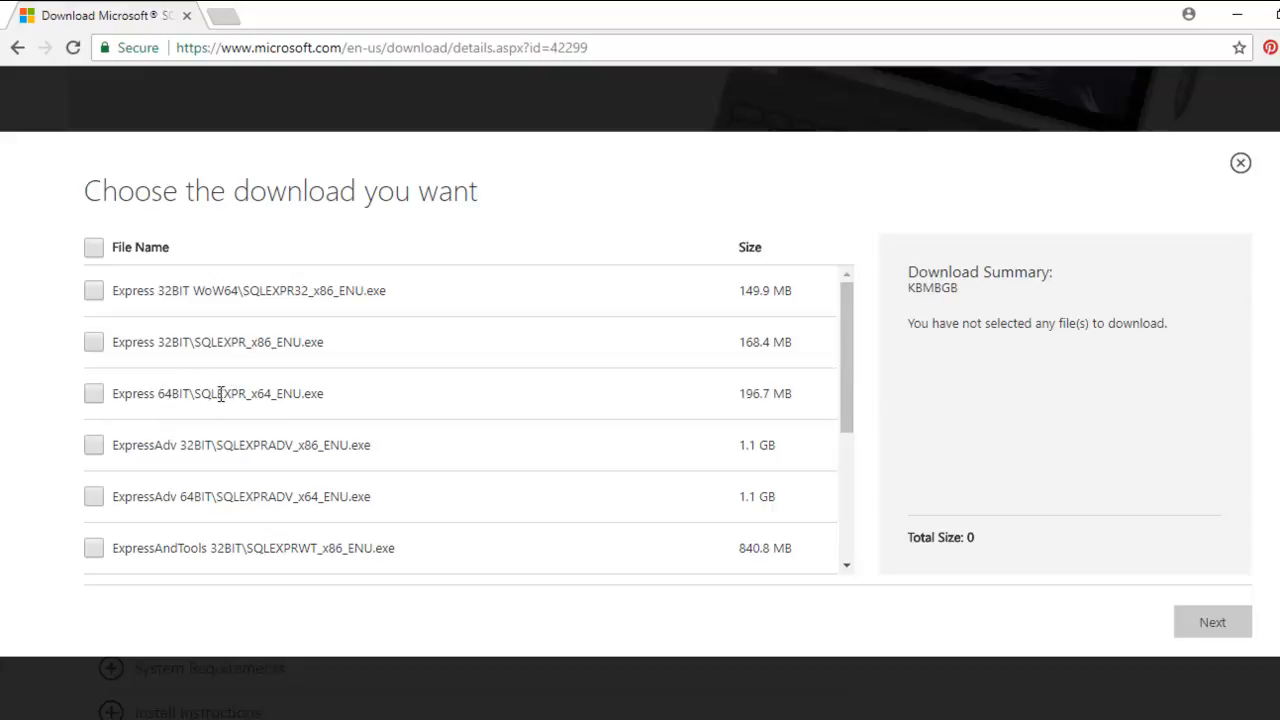
left_click(95, 394)
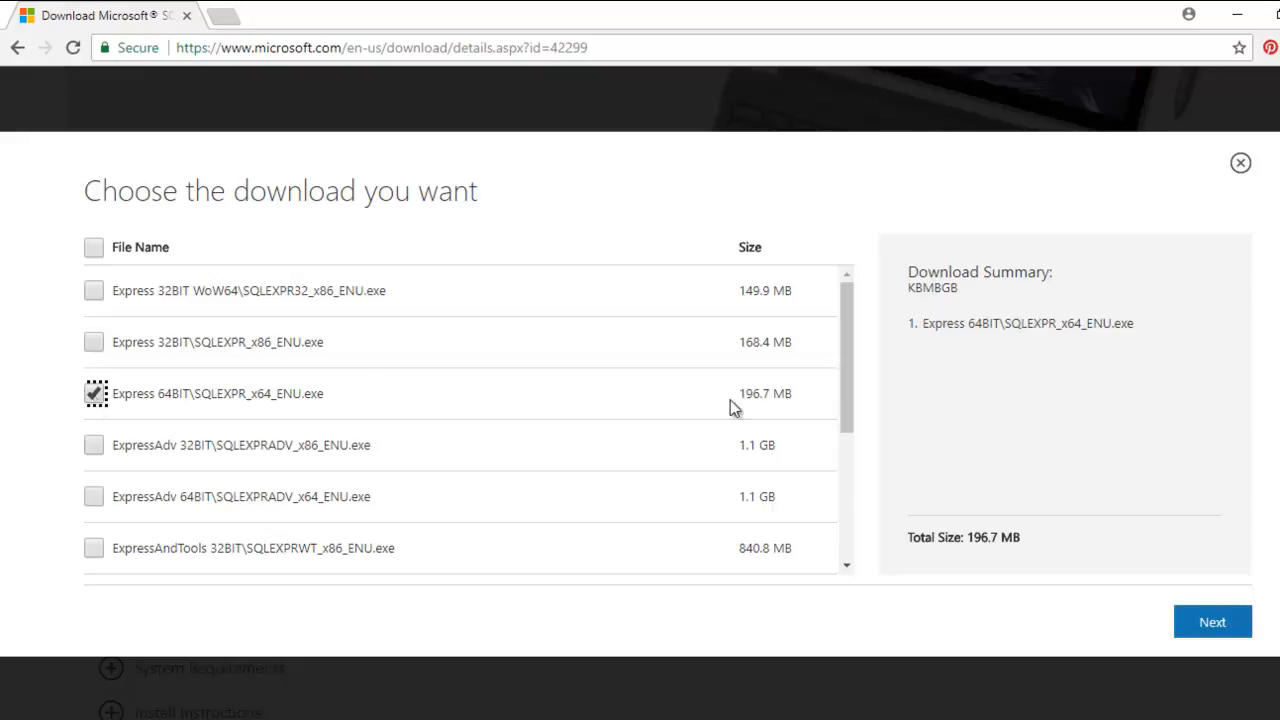
left_click_drag(848, 403, 846, 557)
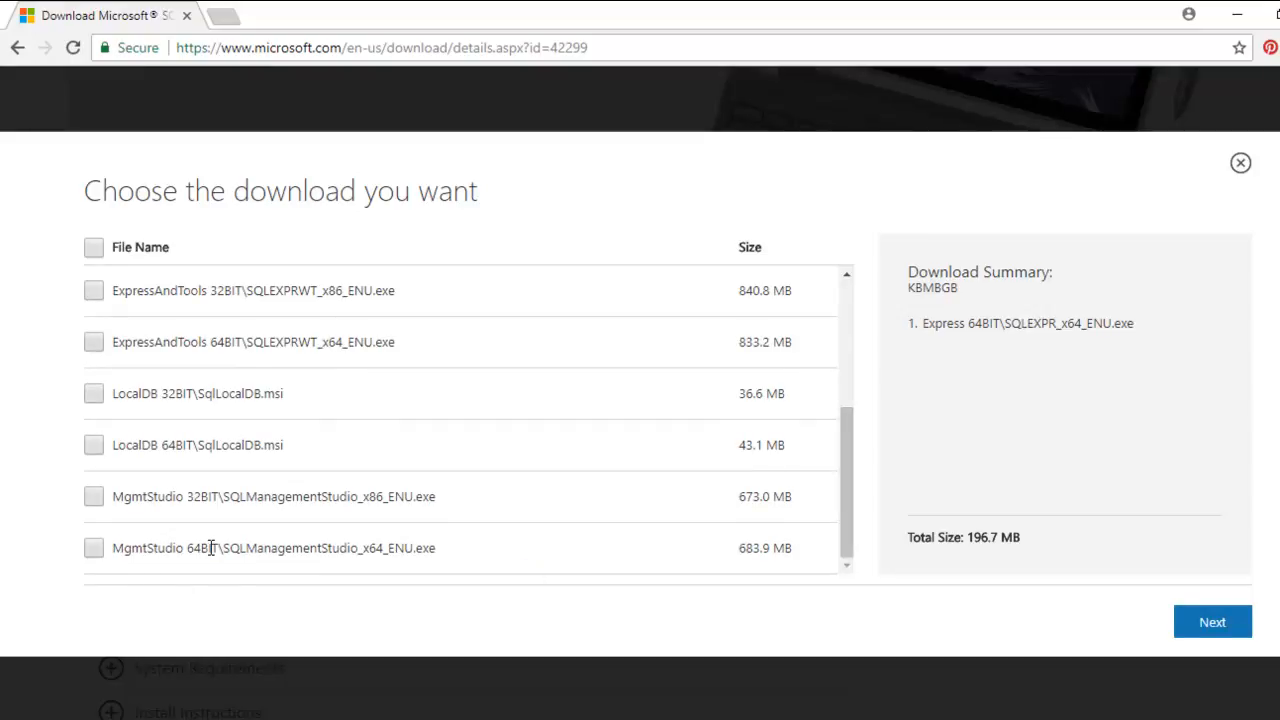
left_click(93, 549)
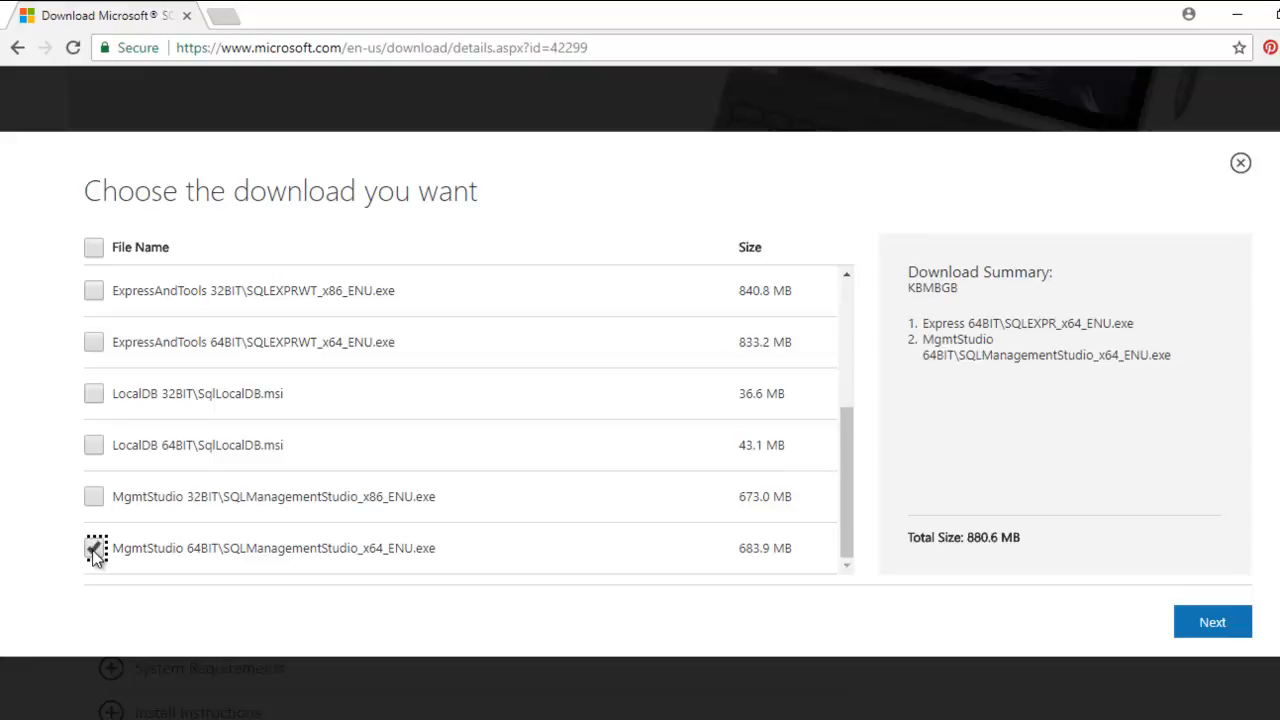
left_click(1208, 634)
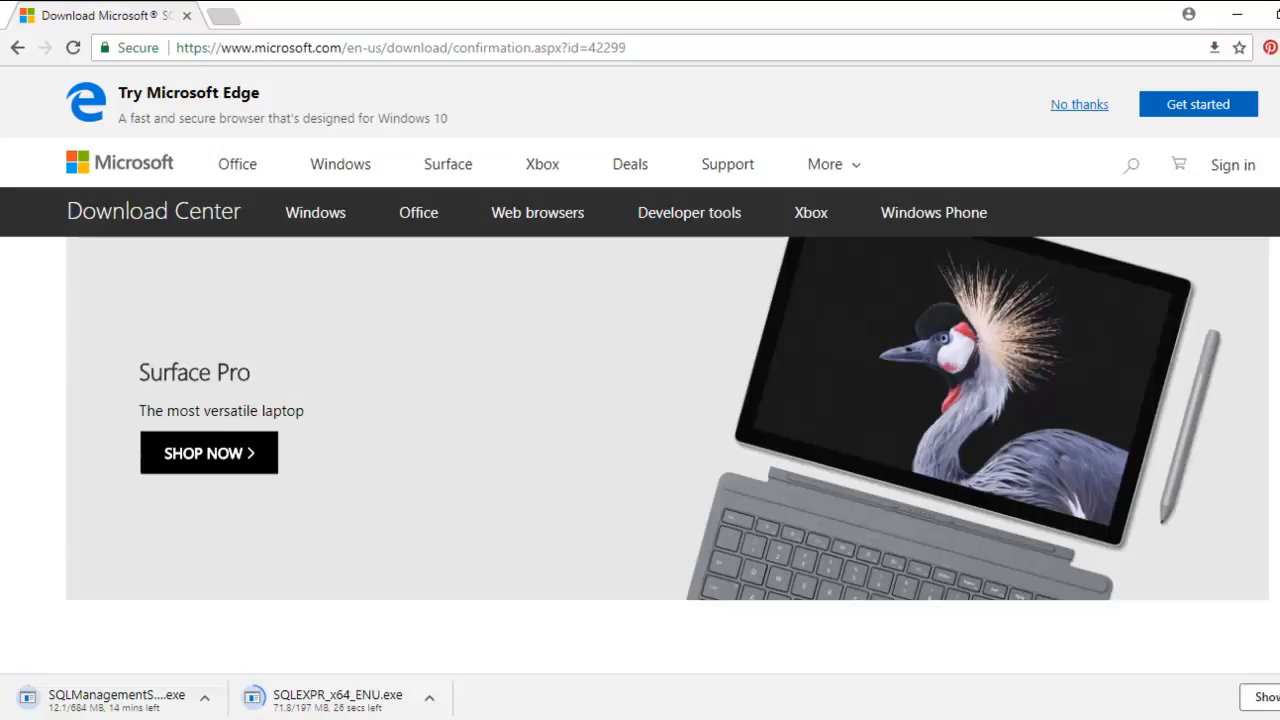
left_click(608, 719)
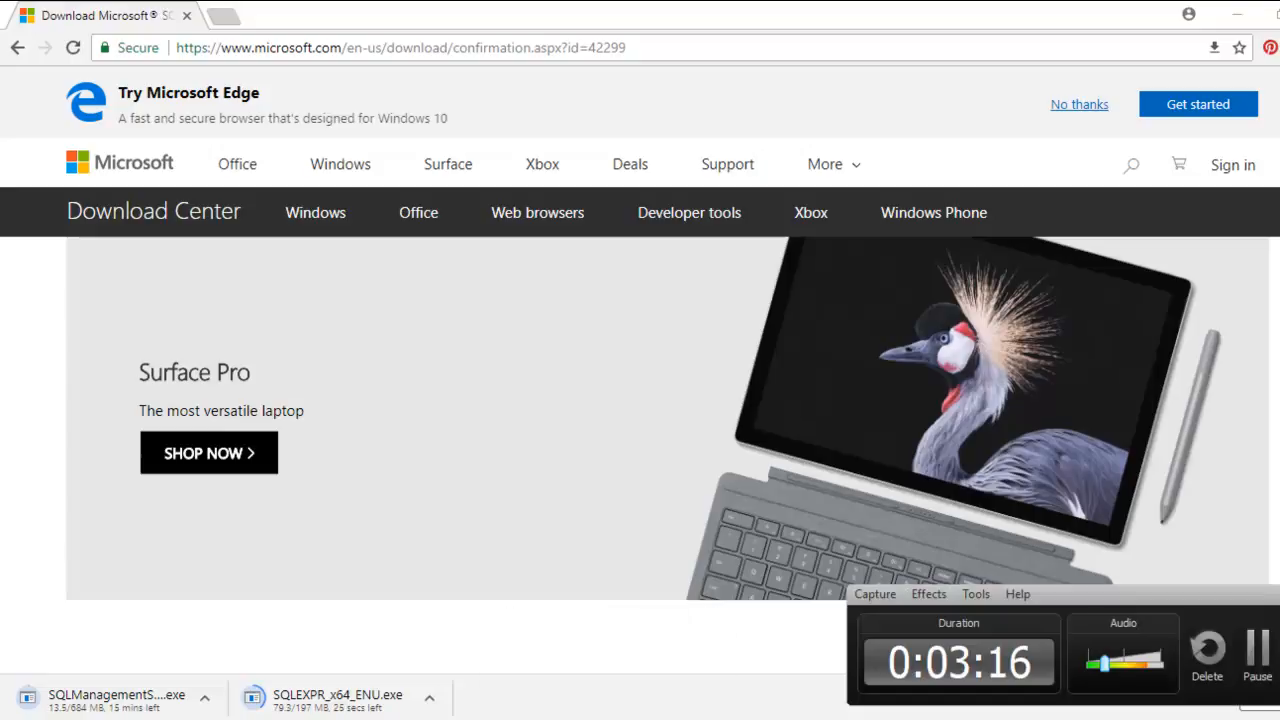
left_click(1252, 658)
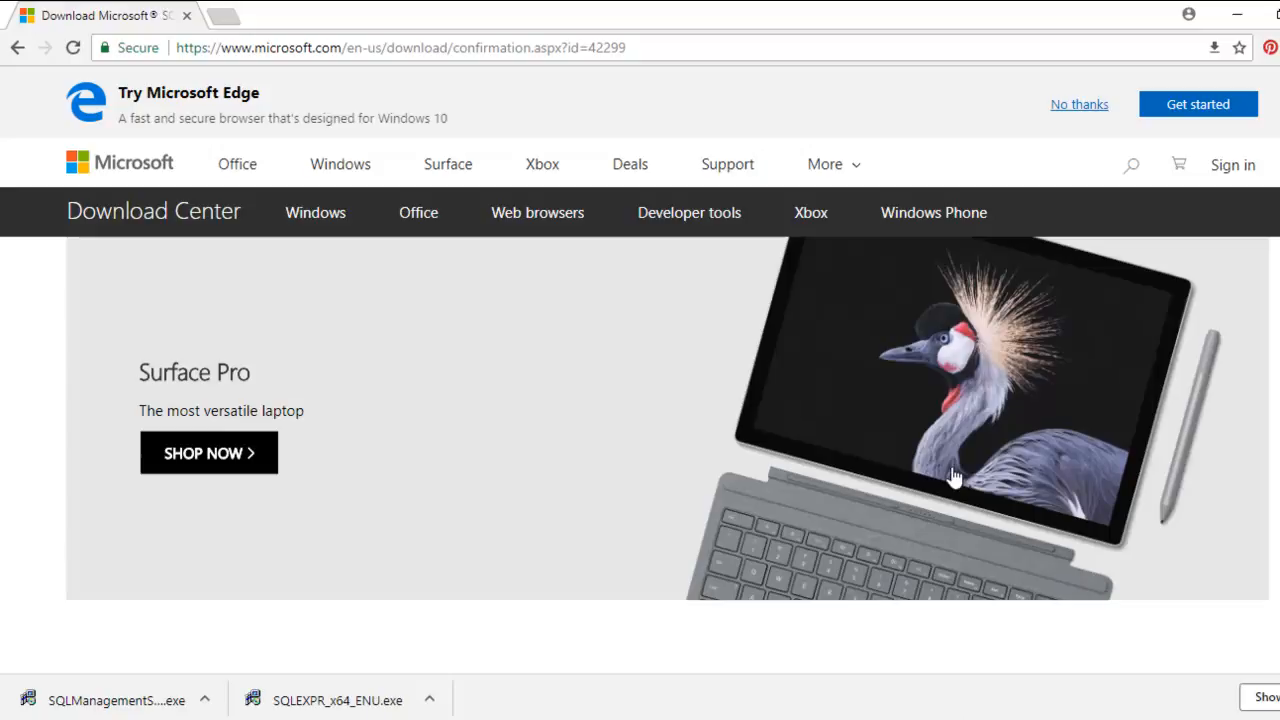
Step: Check the browser's full downloads list for the two SQL Server installers, and close it
left_click(1268, 698)
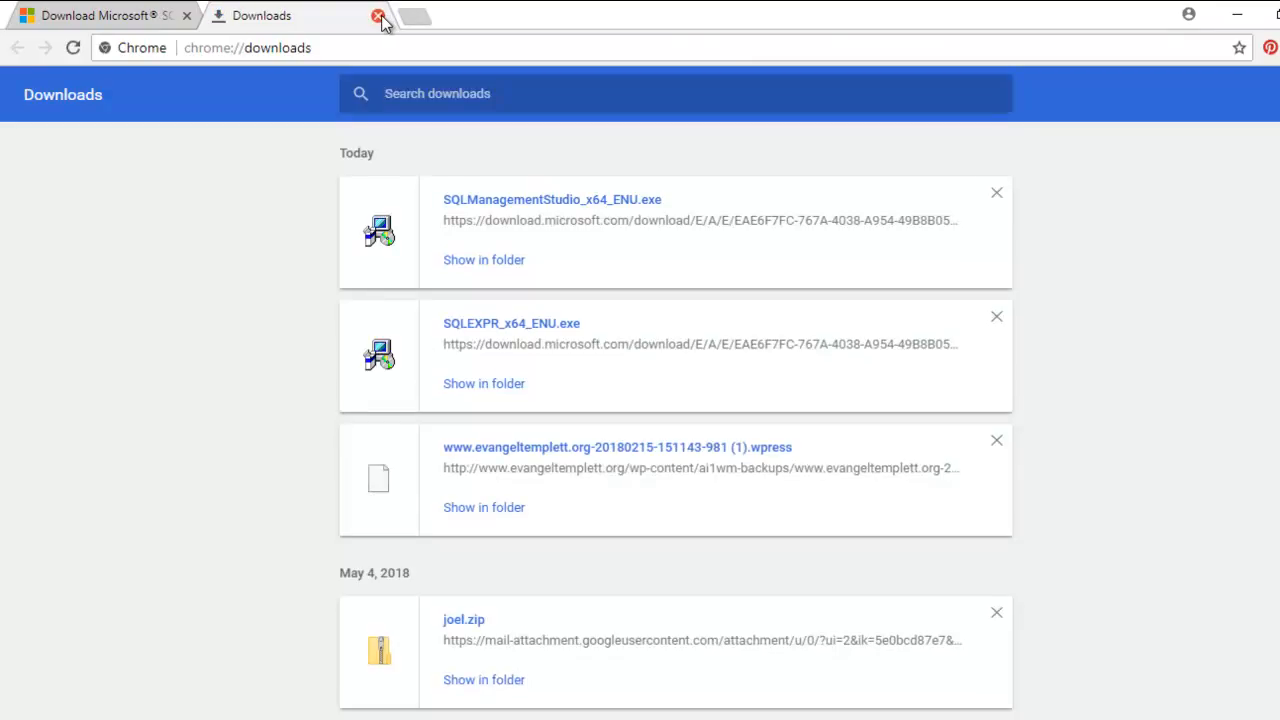
left_click(378, 17)
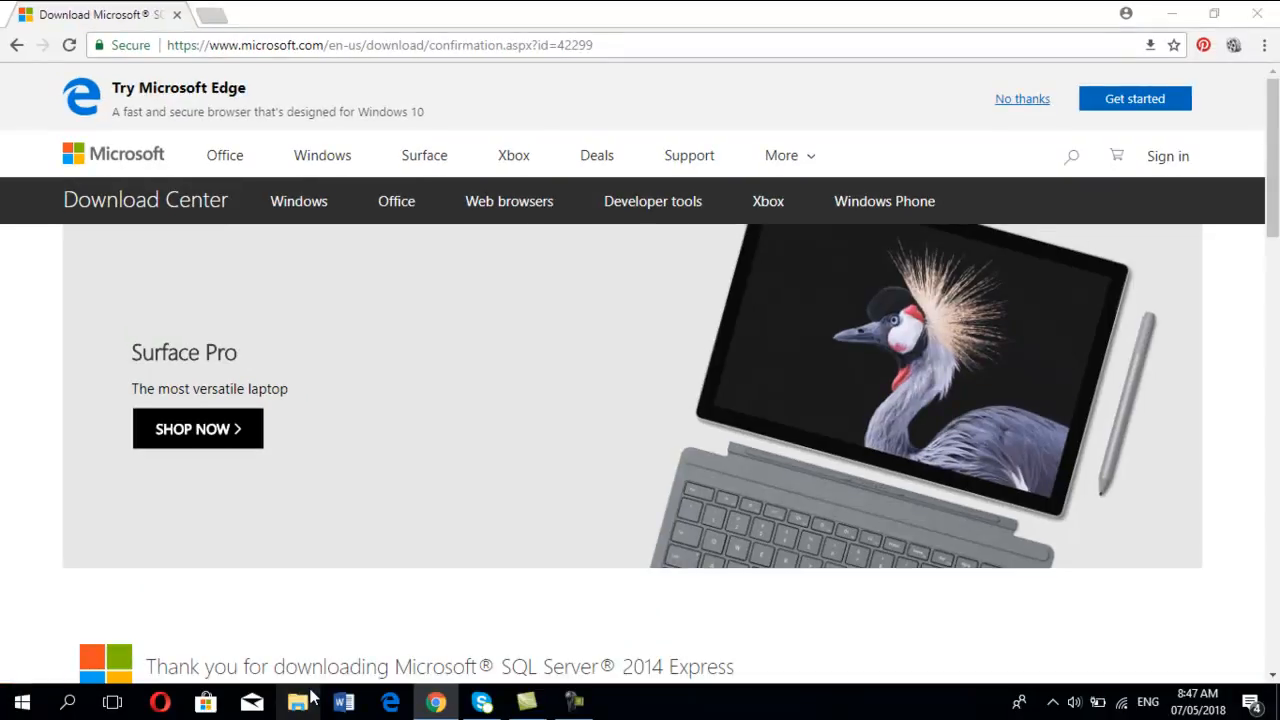
Step: Switch to File Explorer, maximize its window and open the Downloads folder
left_click(297, 703)
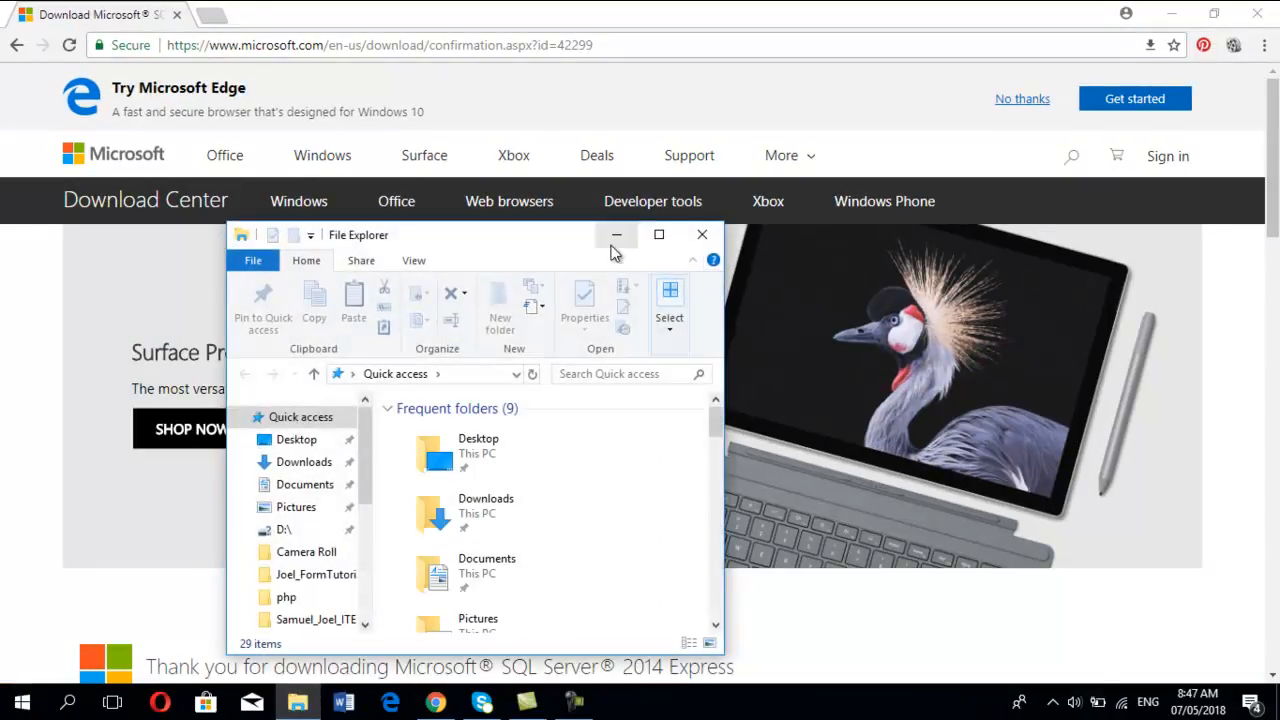
left_click(659, 234)
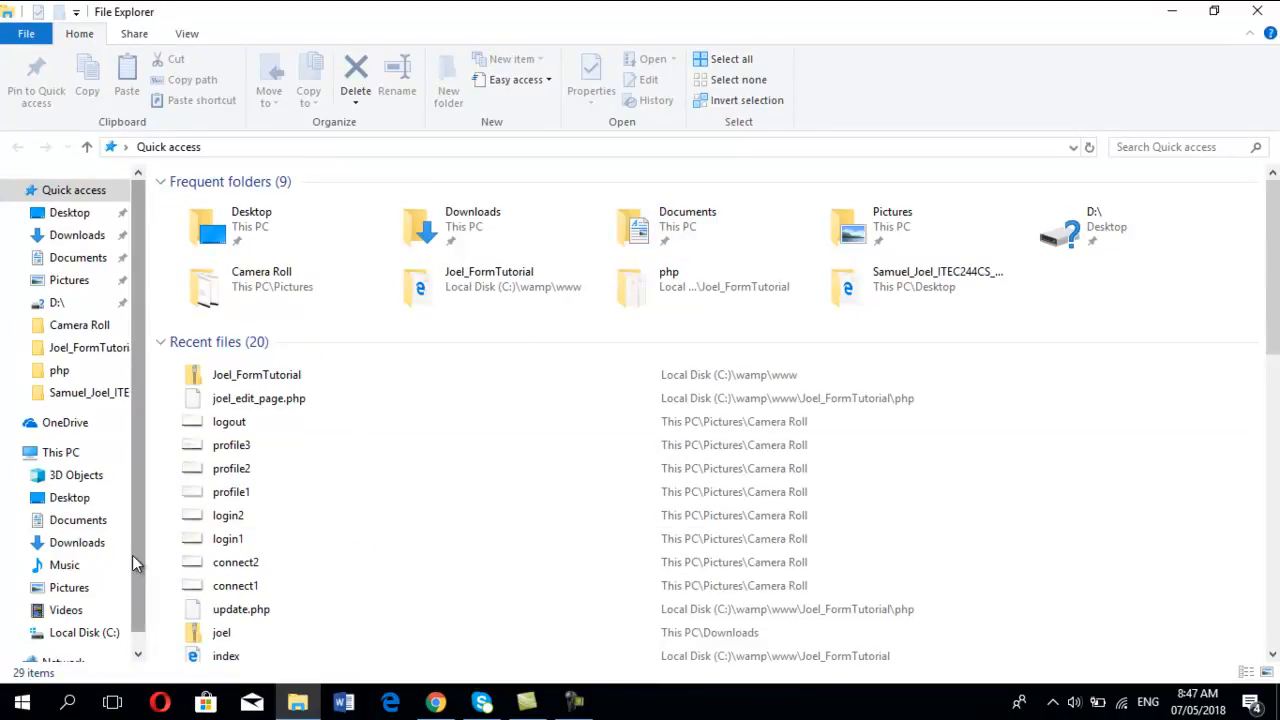
scroll(136, 563, "down", 1)
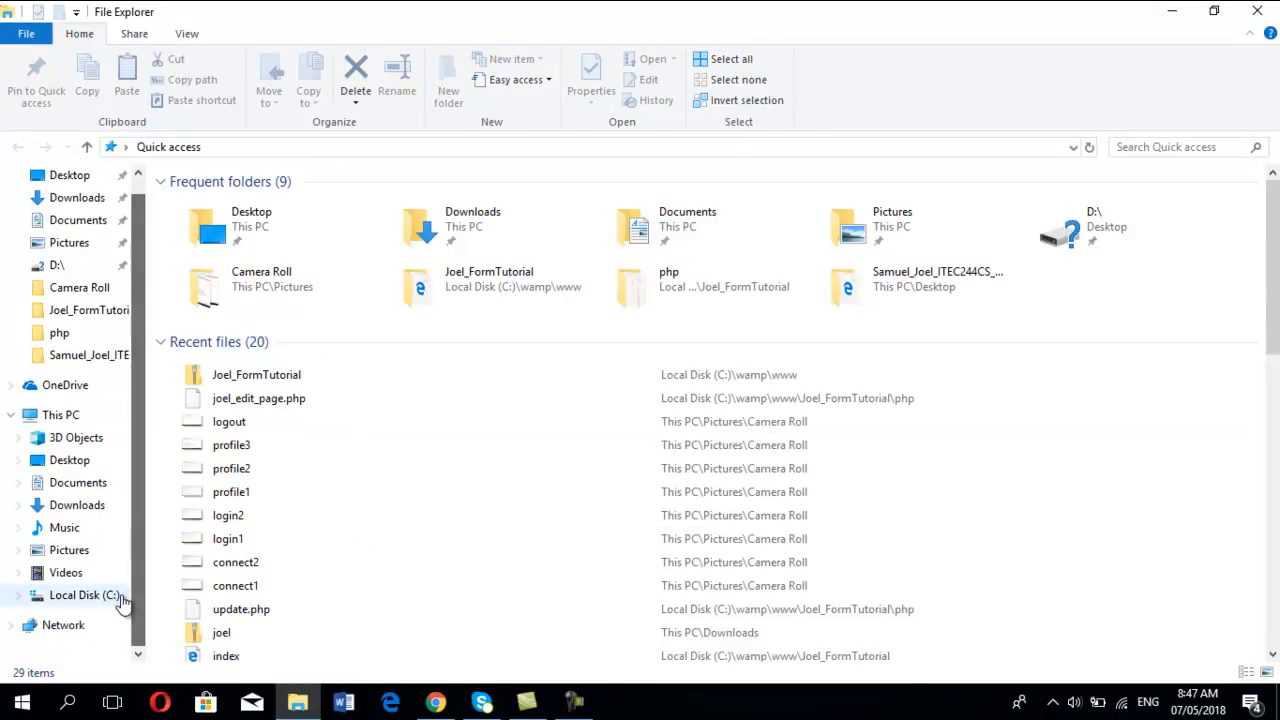
left_click(78, 505)
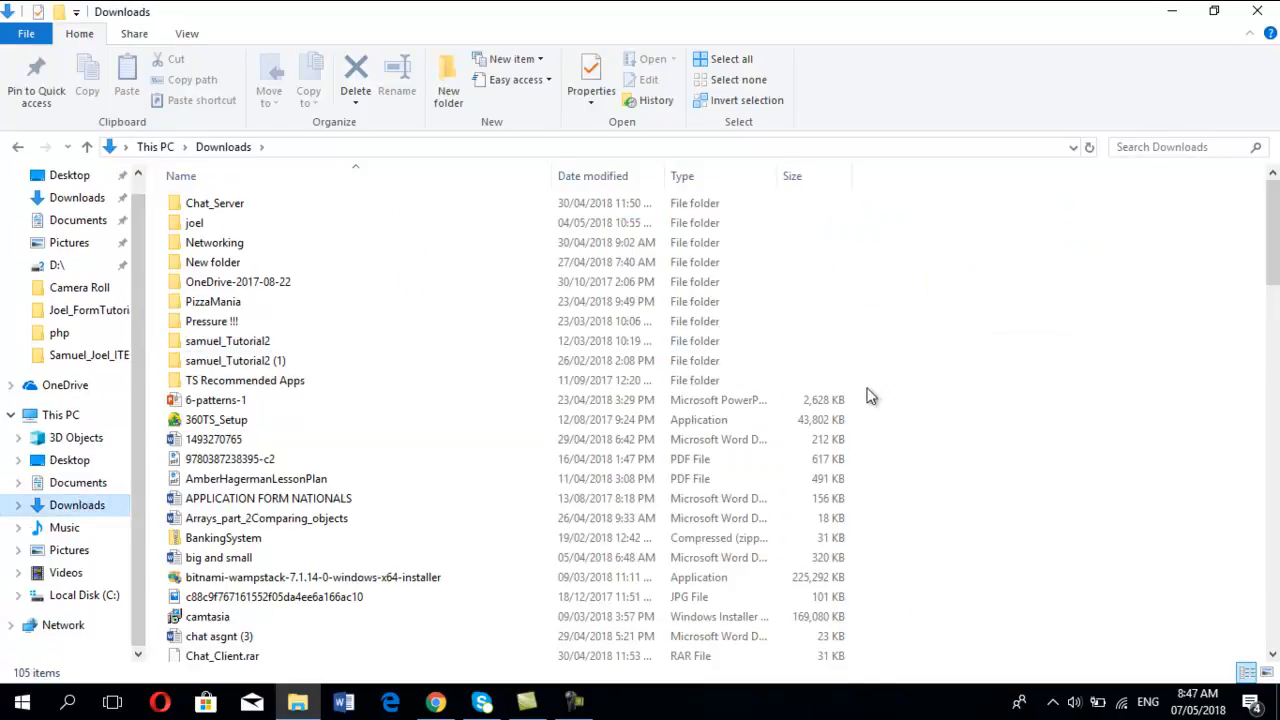
Step: Run the SQLEXPR_x64_ENU installer from the Downloads folder and extract its files to the proposed directory
left_click(608, 440)
key("Down")
key("Down")
key("Down")
key("Down")
key("Down")
key("Down")
key("Down")
key("Down")
key("Down")
key("Down")
key("Down")
key("Down")
key("Down")
key("Down")
key("Down")
key("Down")
key("Down")
key("Down")
key("Down")
key("Down")
key("Down")
key("Down")
key("Down")
key("Down")
key("Down")
key("Down")
key("Down")
key("Down")
key("Down")
key("Down")
key("Down")
key("Down")
key("Down")
key("Down")
key("Home")
left_click(576, 705)
left_click_drag(1273, 242, 1271, 572)
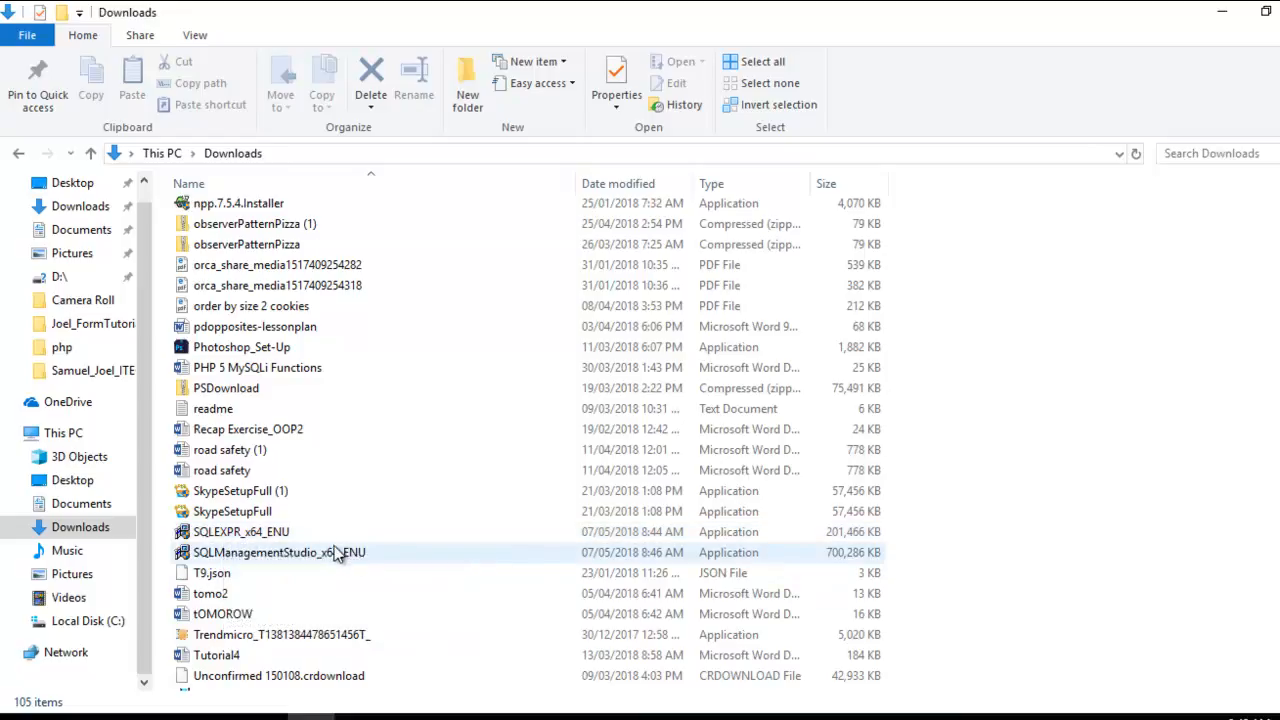
double_click(330, 534)
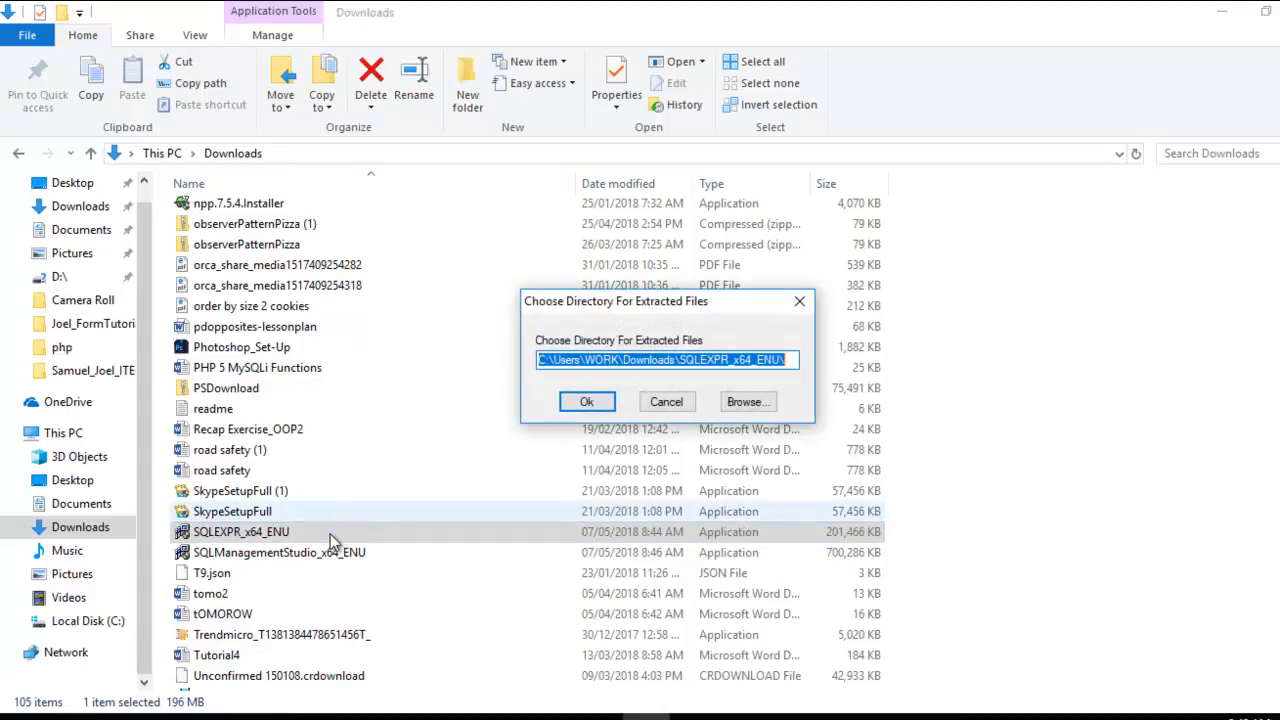
left_click(587, 402)
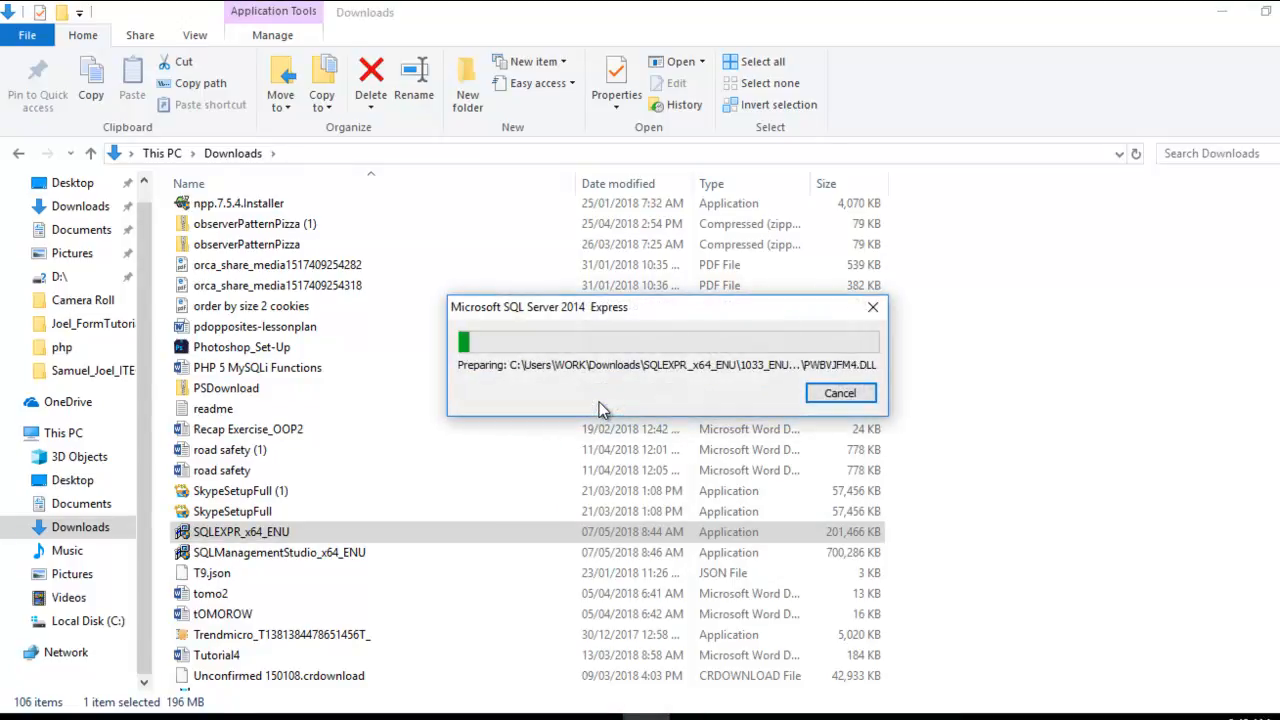
Step: Minimize File Explorer and maximize the SQL Server Installation Center window
left_click(1222, 12)
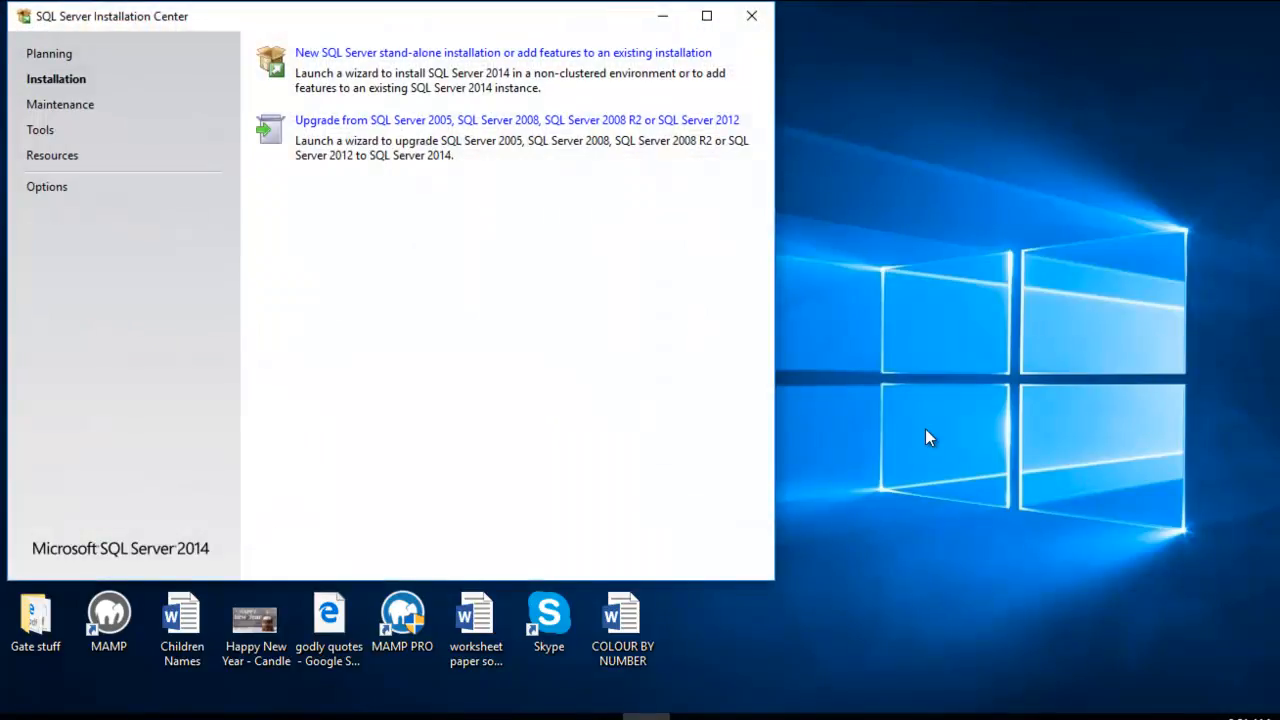
mouse_move(505, 15)
left_mouse_down()
mouse_move(576, 26)
mouse_move(488, 16)
left_mouse_up()
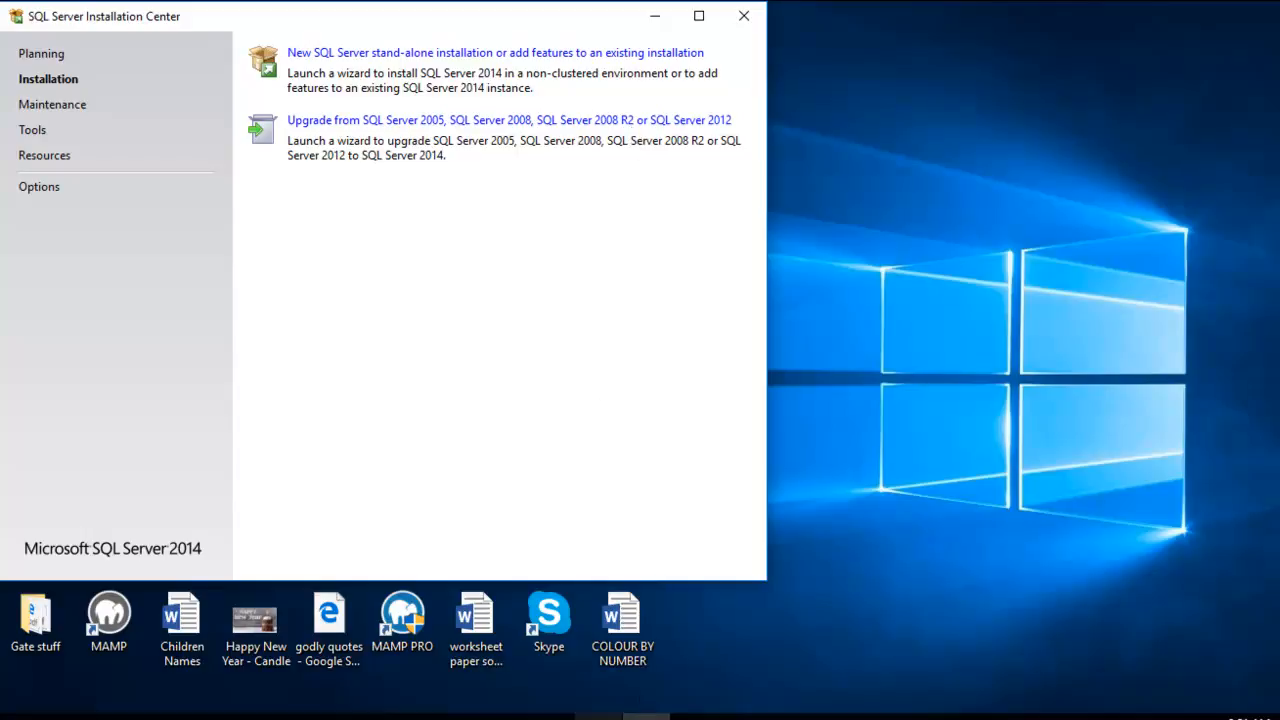
left_click(698, 17)
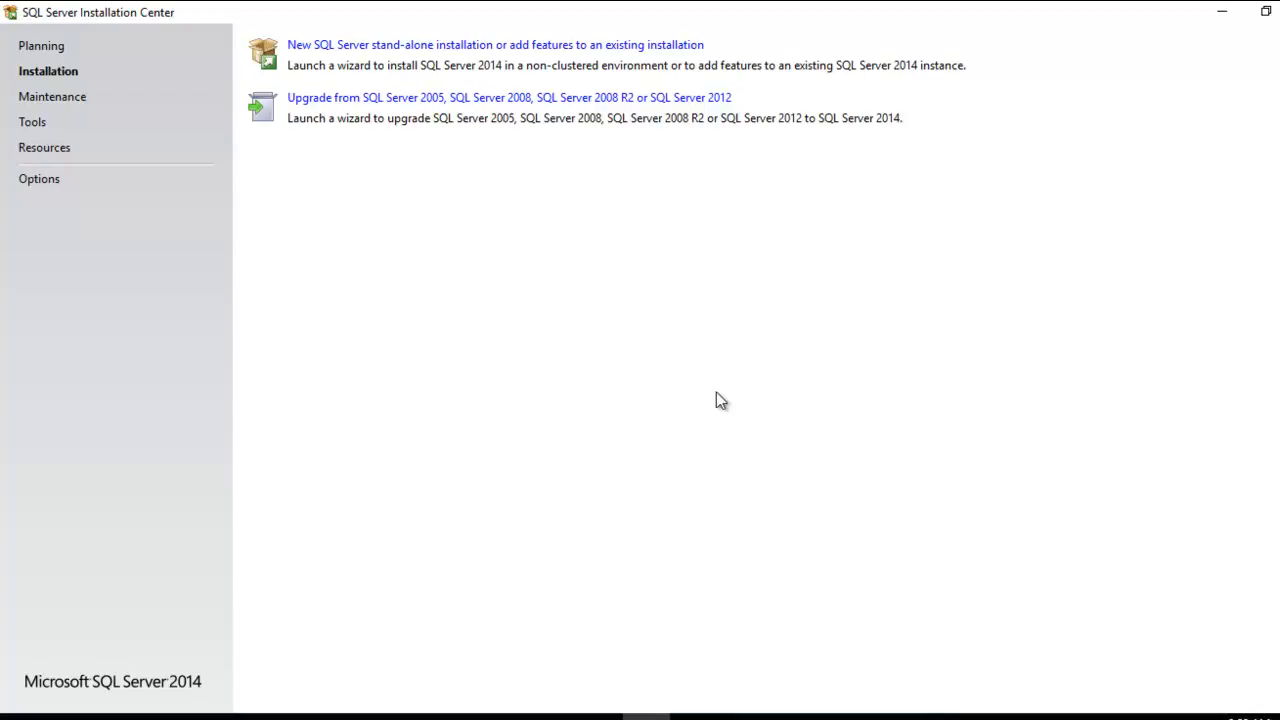
Step: Start a new SQL Server stand-alone installation and accept the license terms, leaving the Customer Experience Improvement Program off
left_click(453, 47)
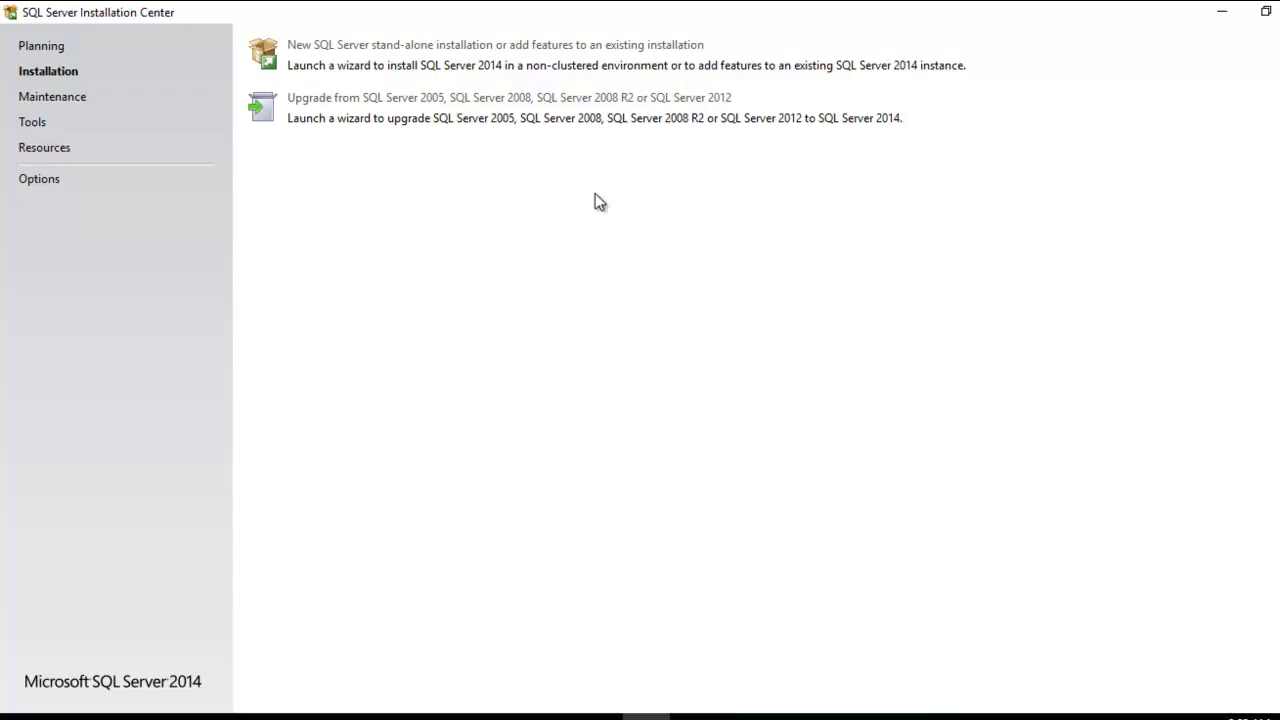
left_click(598, 714)
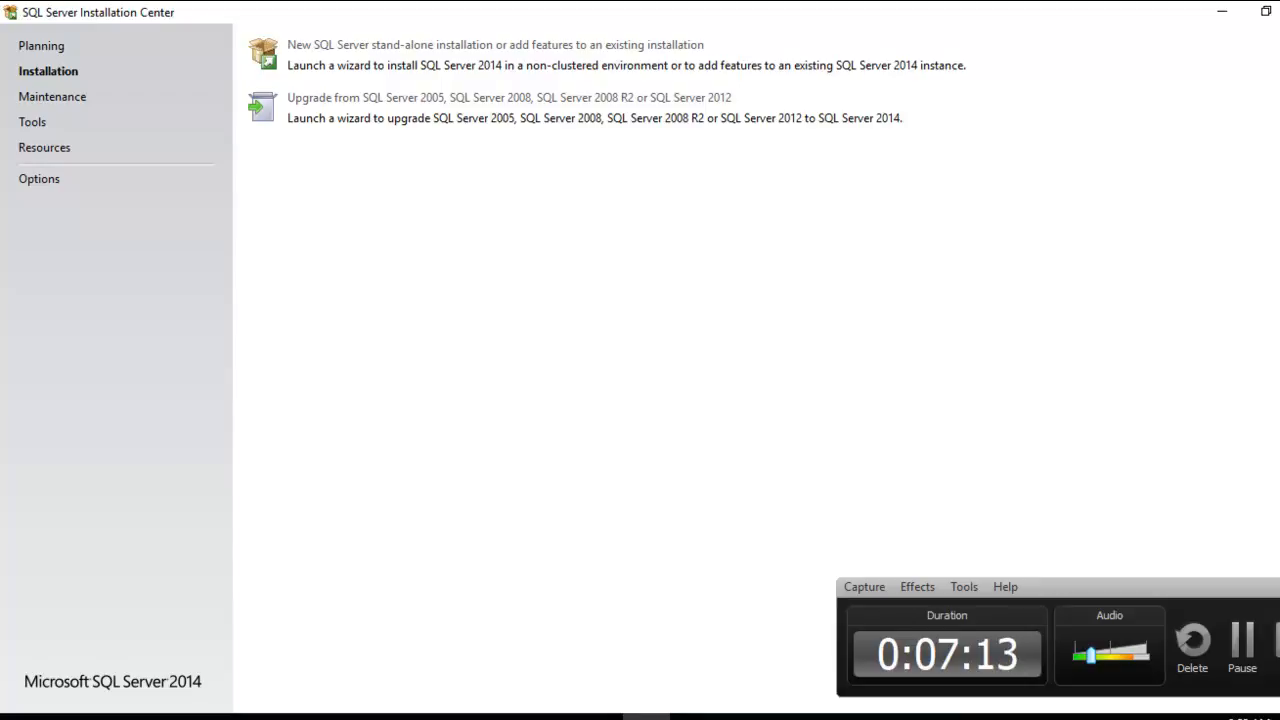
left_click(1279, 587)
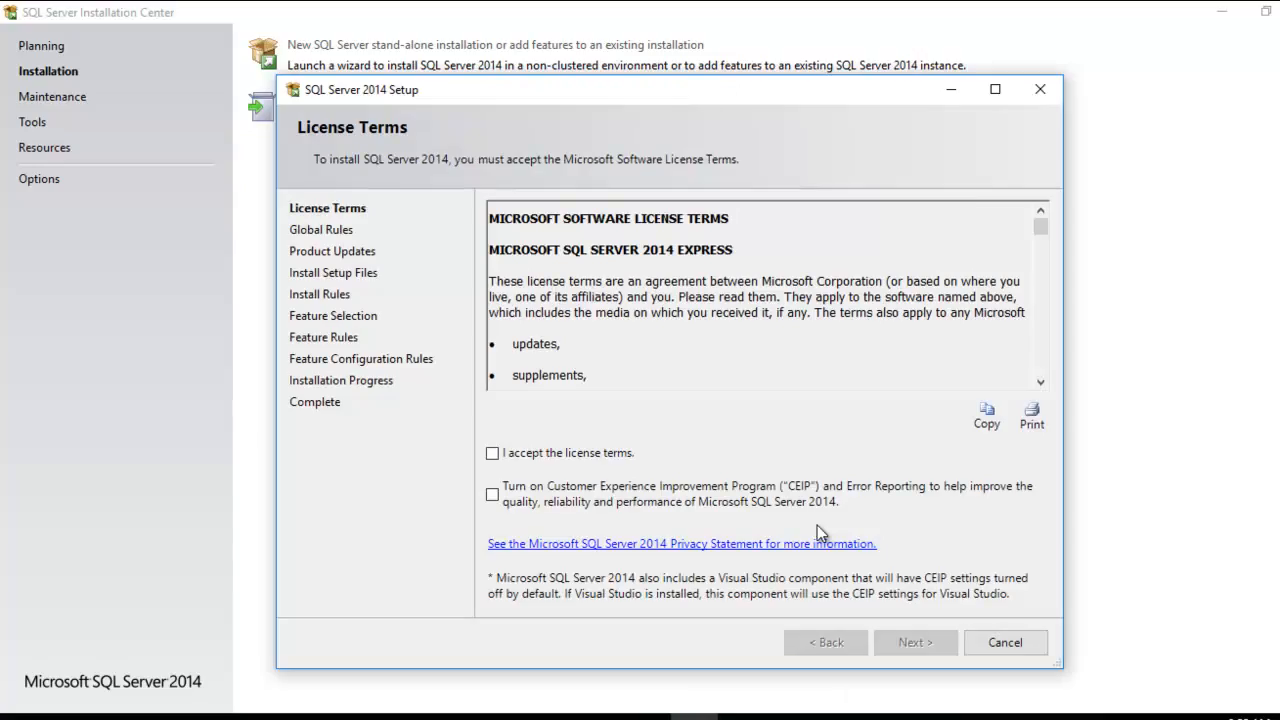
left_click(496, 455)
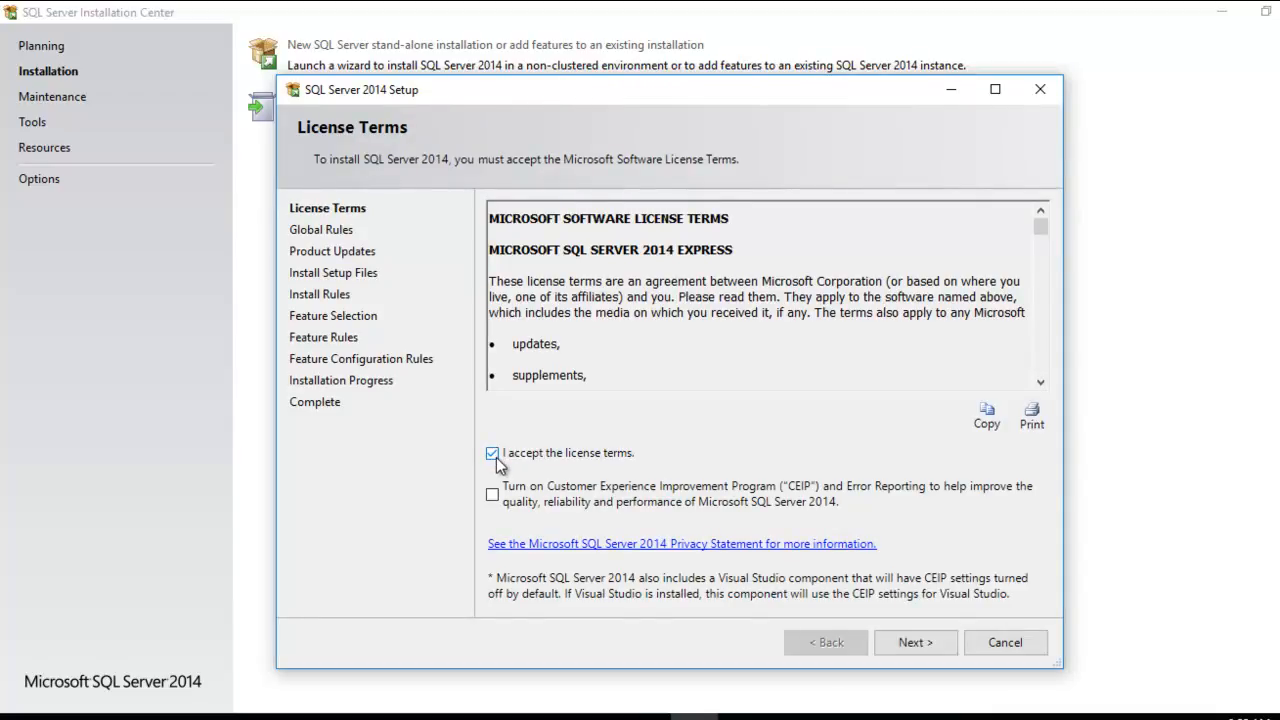
left_click(938, 643)
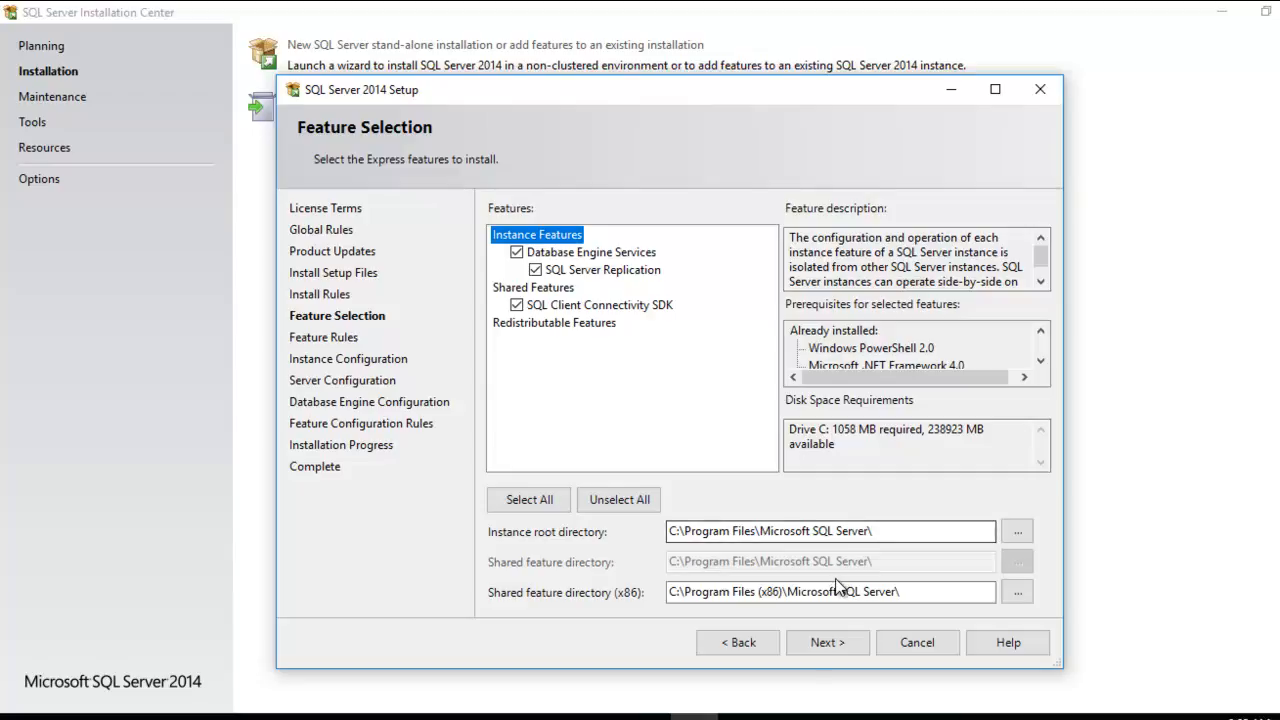
Step: Configure setup with the preselected features, a Default instance, proposed service accounts and Windows authentication mode, and start the installation
left_click(826, 645)
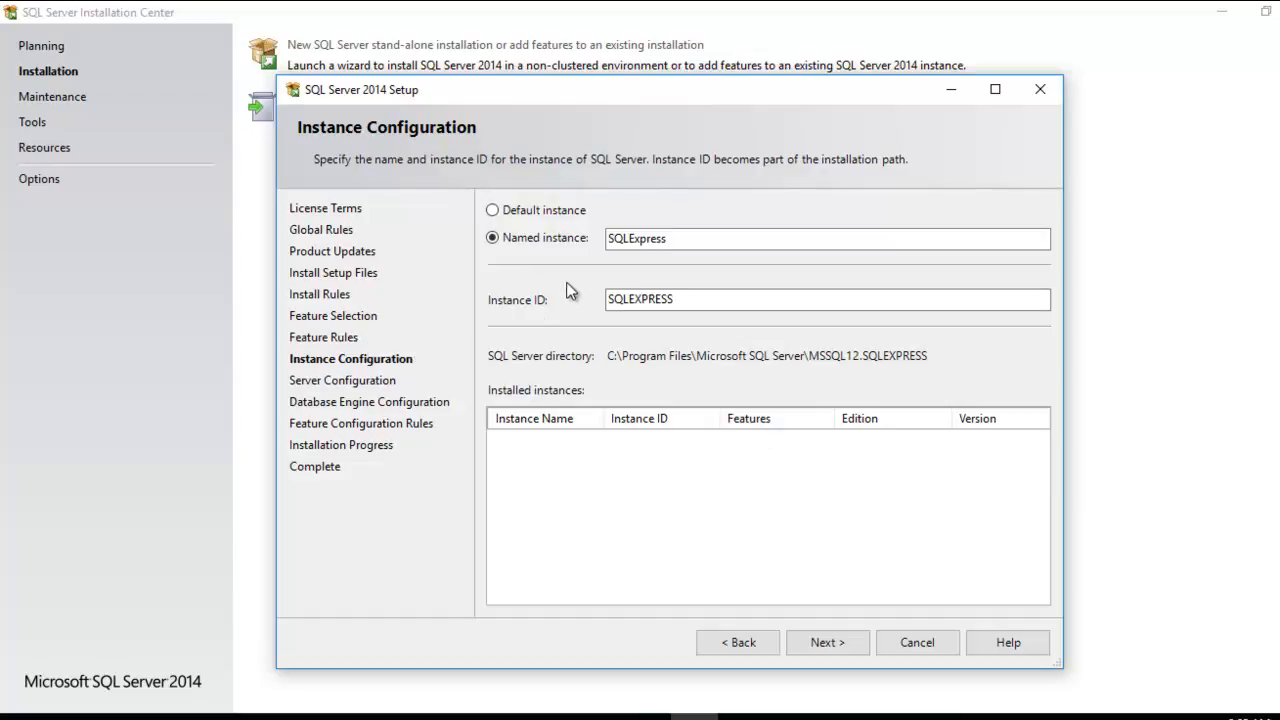
left_click(500, 215)
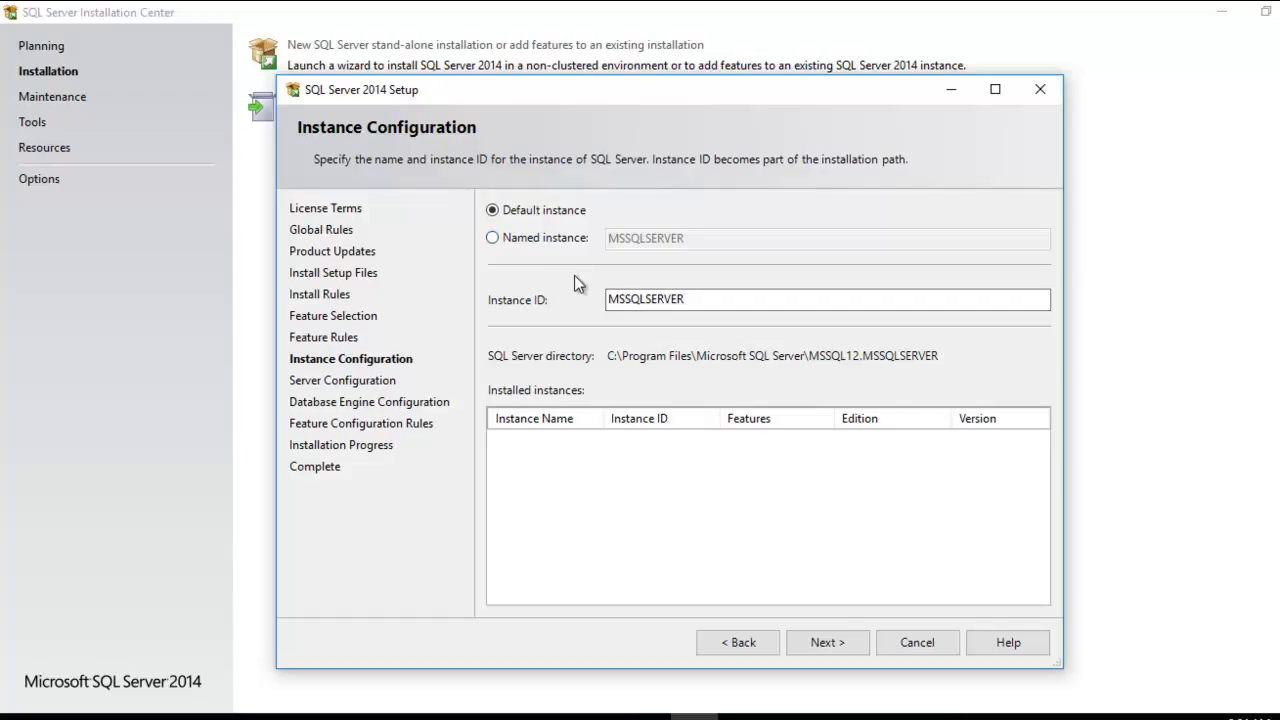
left_click(822, 642)
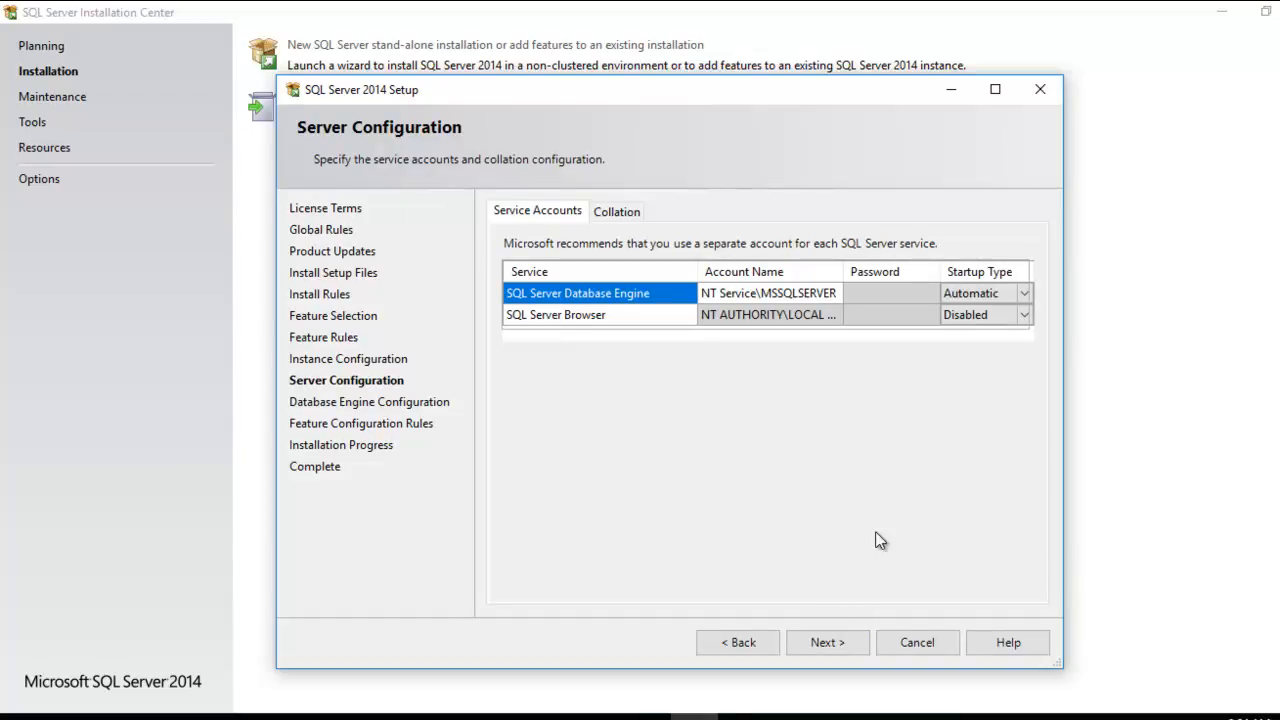
left_click(827, 642)
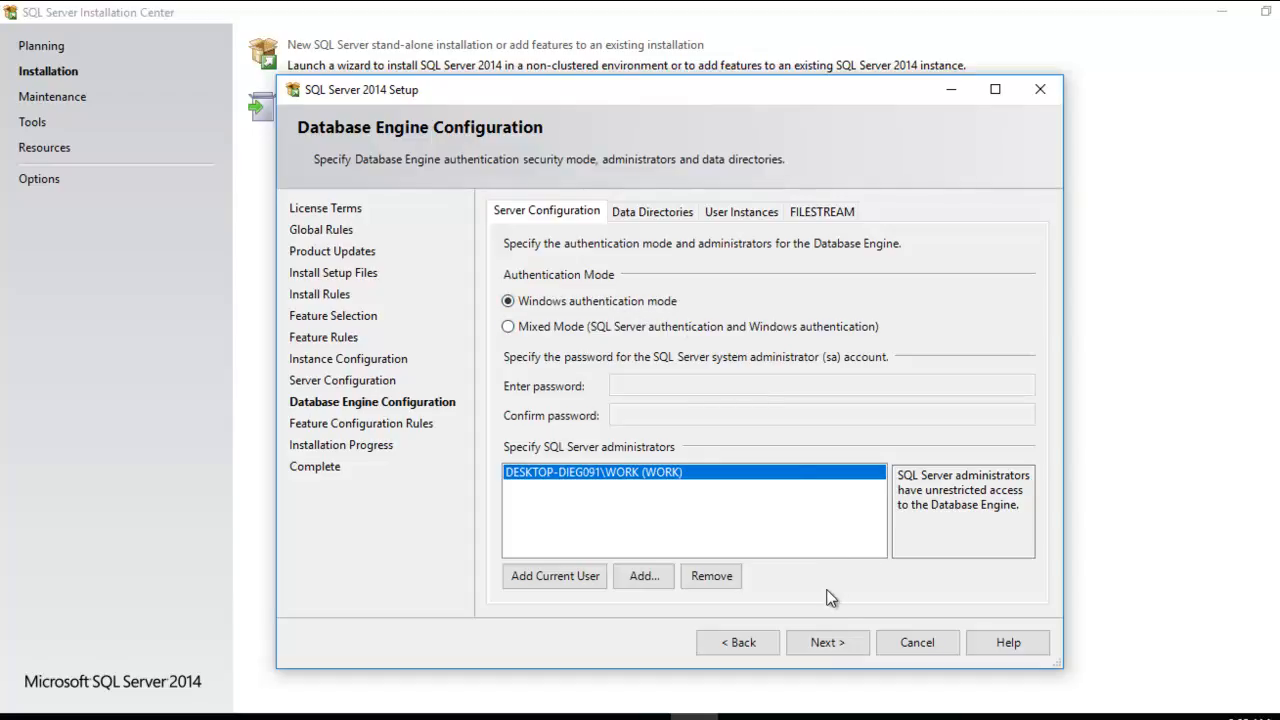
left_click(835, 645)
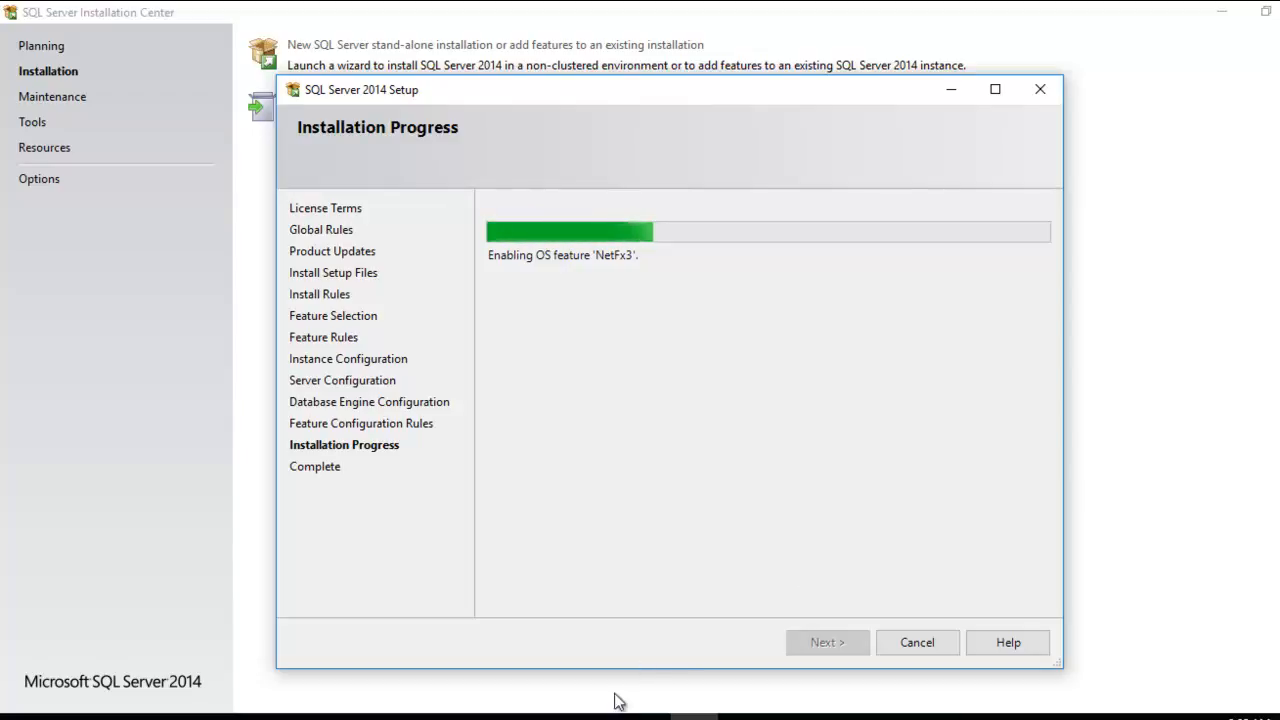
left_click(598, 716)
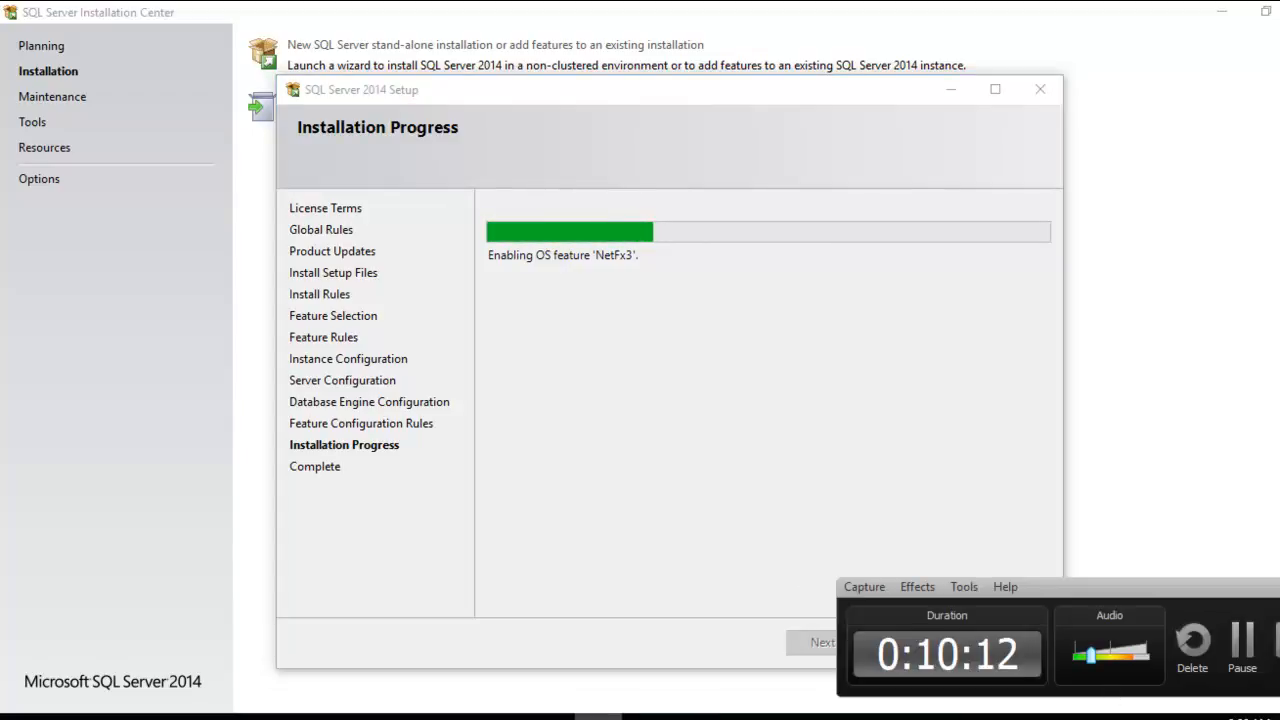
left_click(1243, 645)
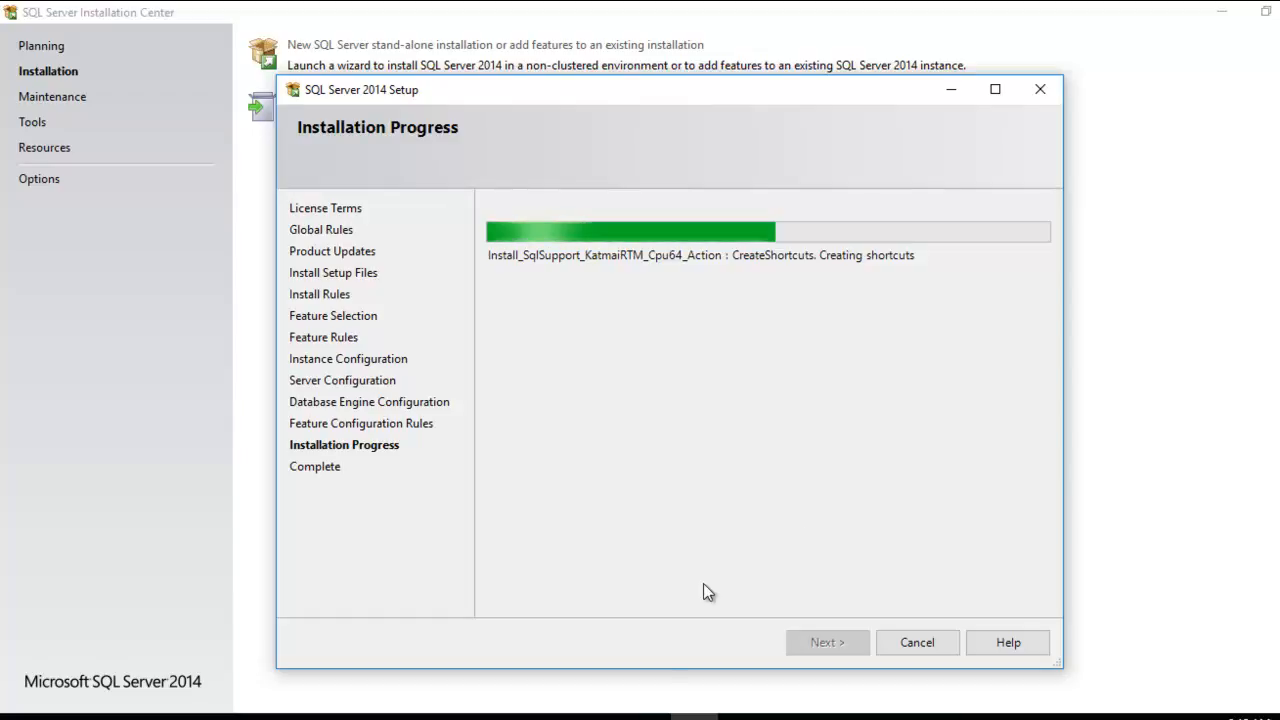
left_click(600, 715)
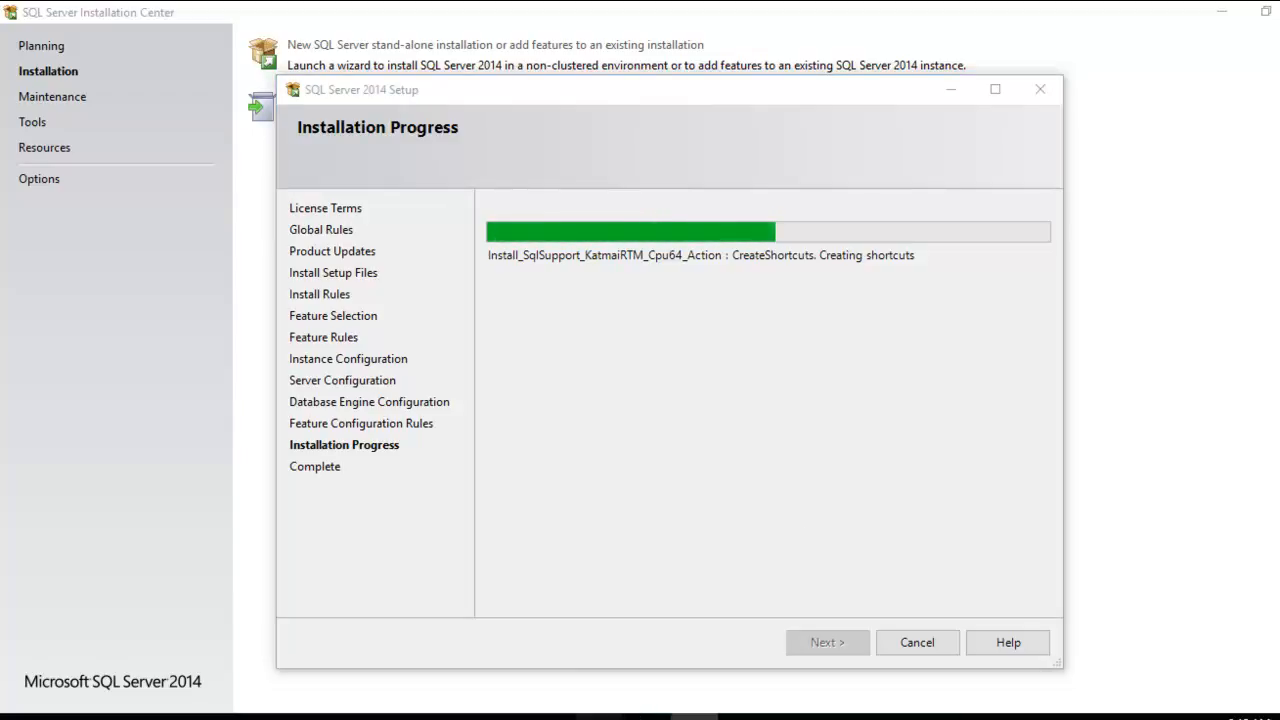
left_click(1245, 667)
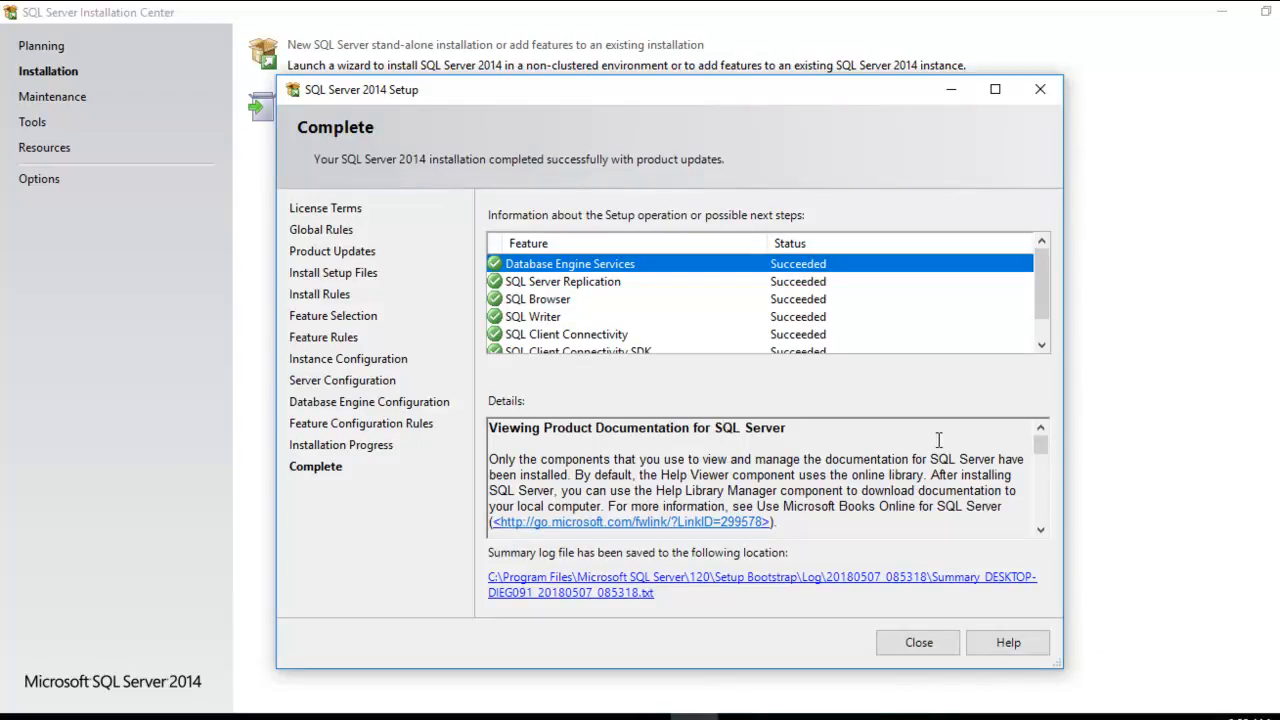
Step: Review the installed features on the Complete page, and close the setup wizard and SQL Server Installation Center
left_click_drag(1043, 283, 1040, 253)
left_click(926, 642)
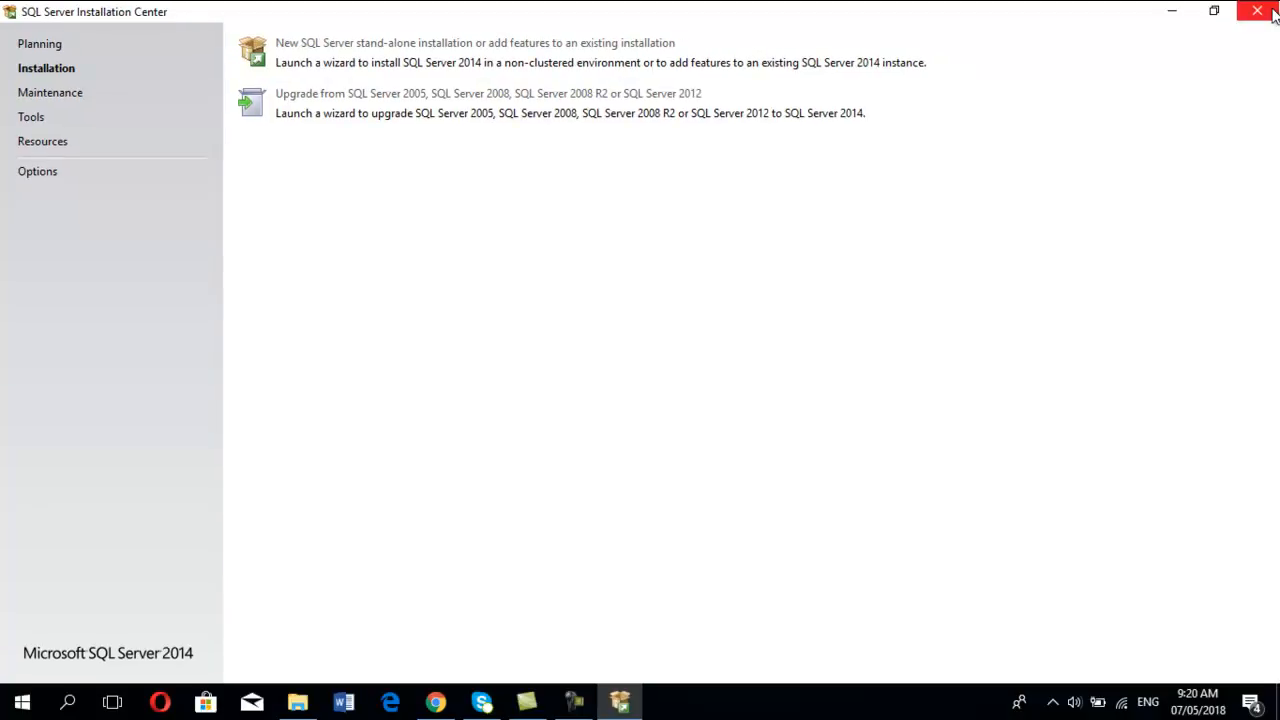
left_click(1274, 10)
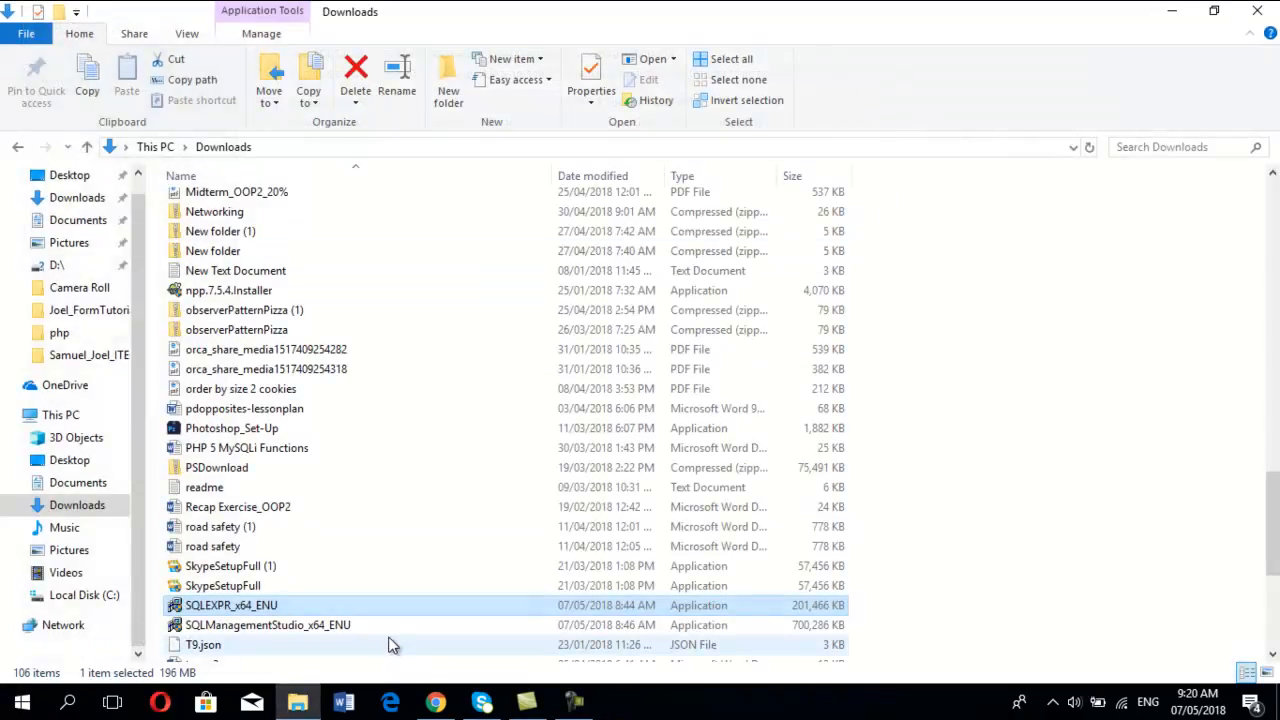
Step: Run the SQLManagementStudio_x64_ENU installer from the Downloads folder and extract its files to the proposed directory
left_click(330, 626)
double_click(716, 630)
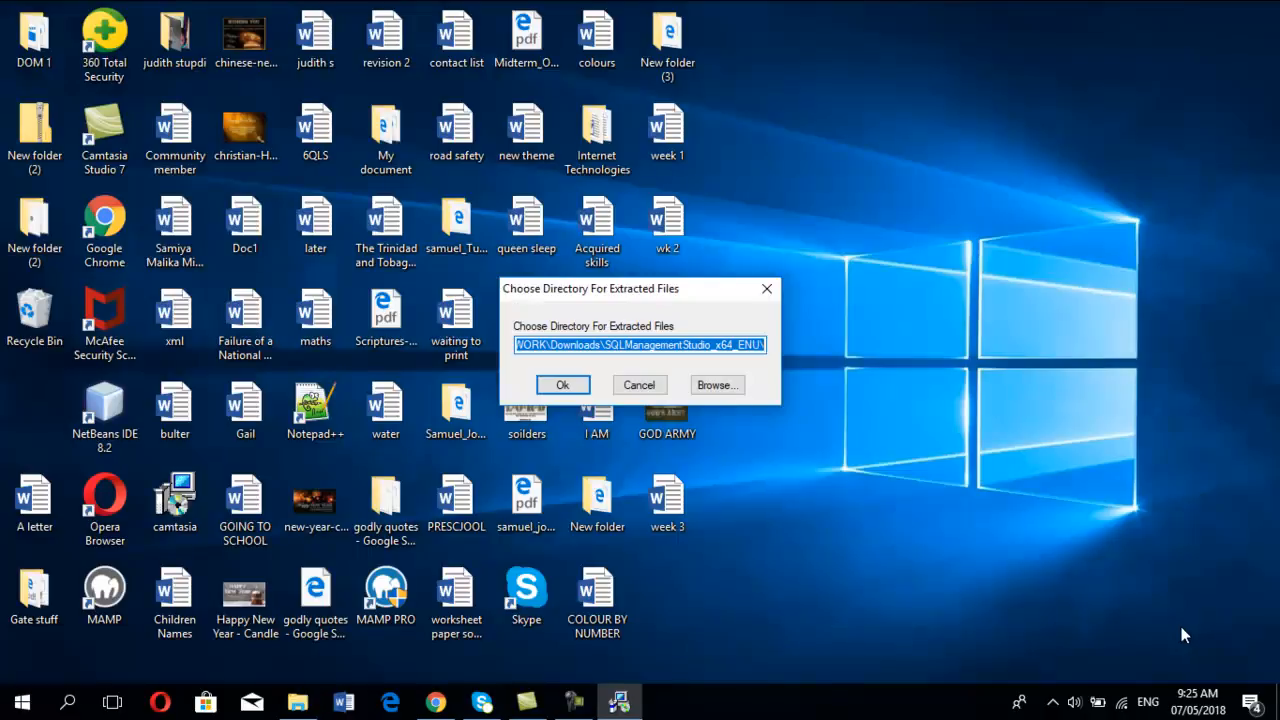
left_click(558, 389)
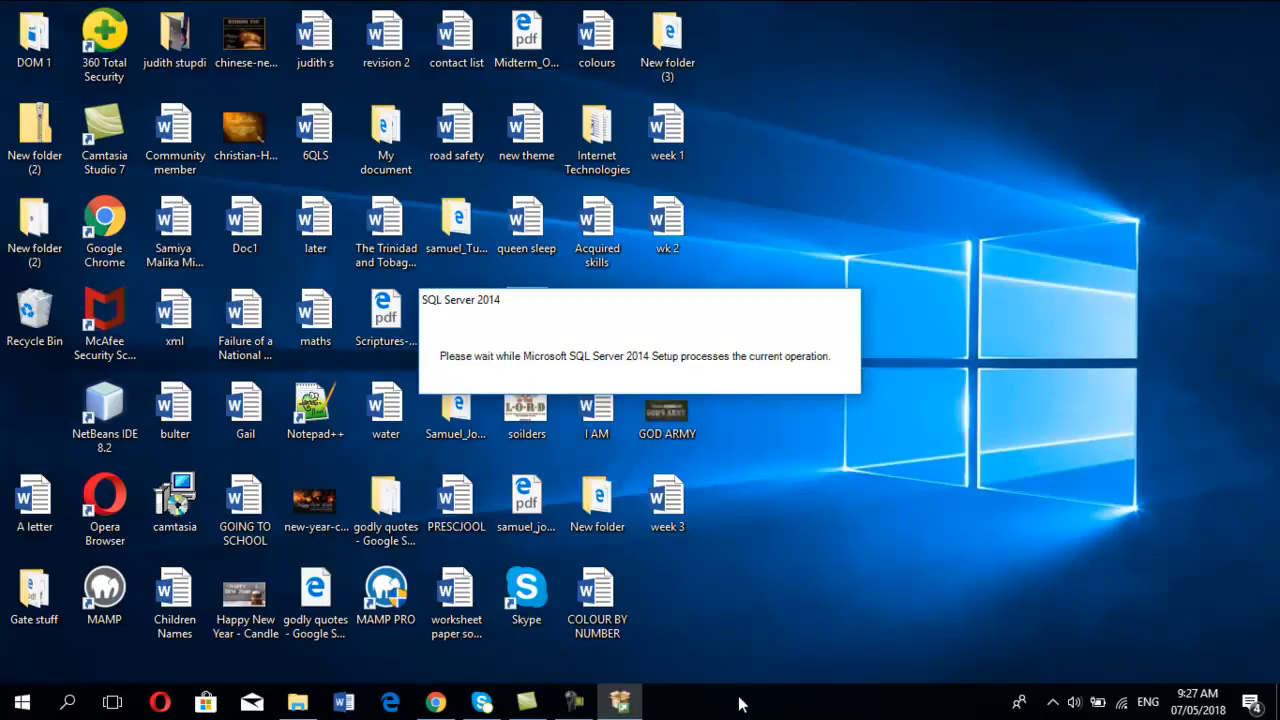
left_click(573, 702)
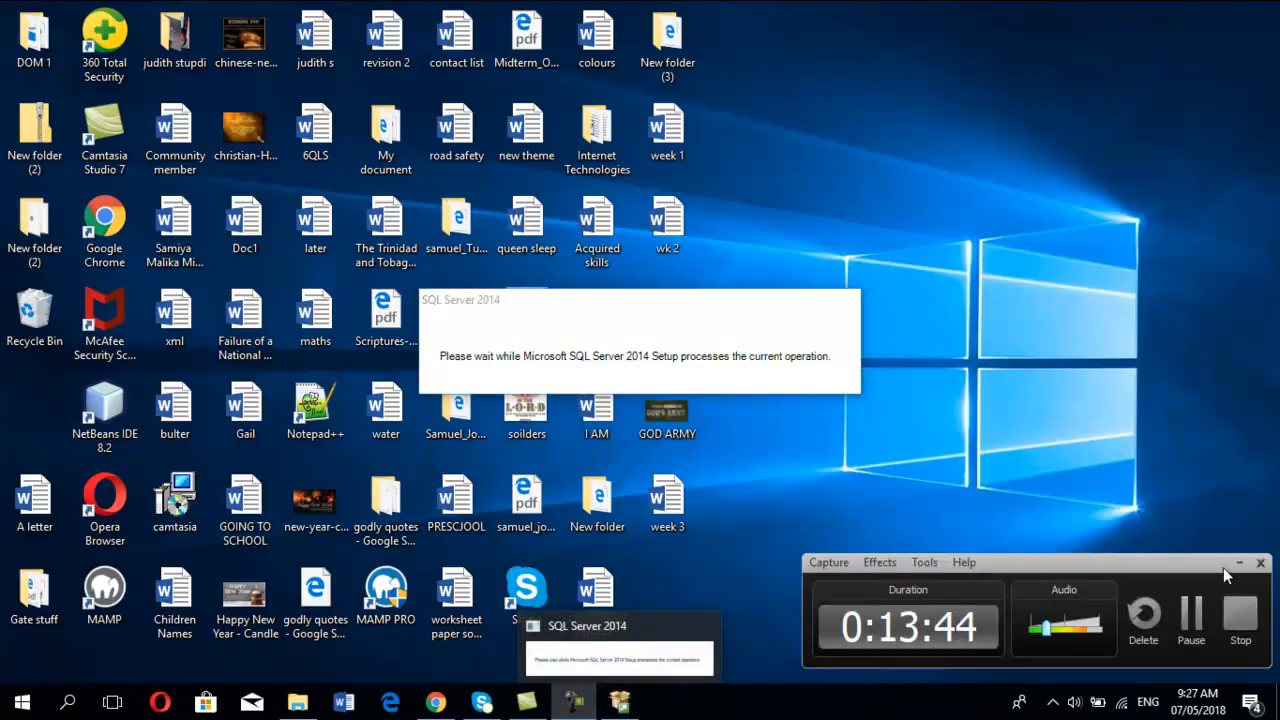
left_click(1200, 622)
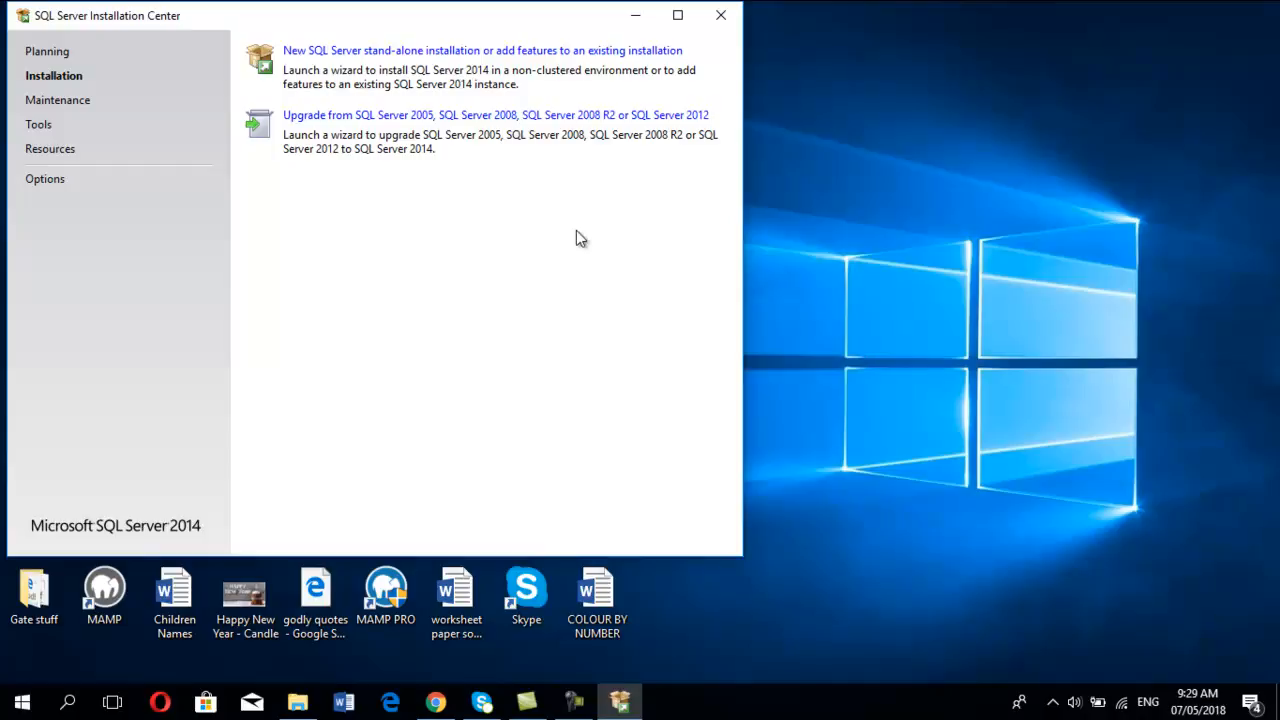
Step: Start a new SQL Server stand-alone installation for Management Studio and maximize the Installation Center window
left_click(526, 56)
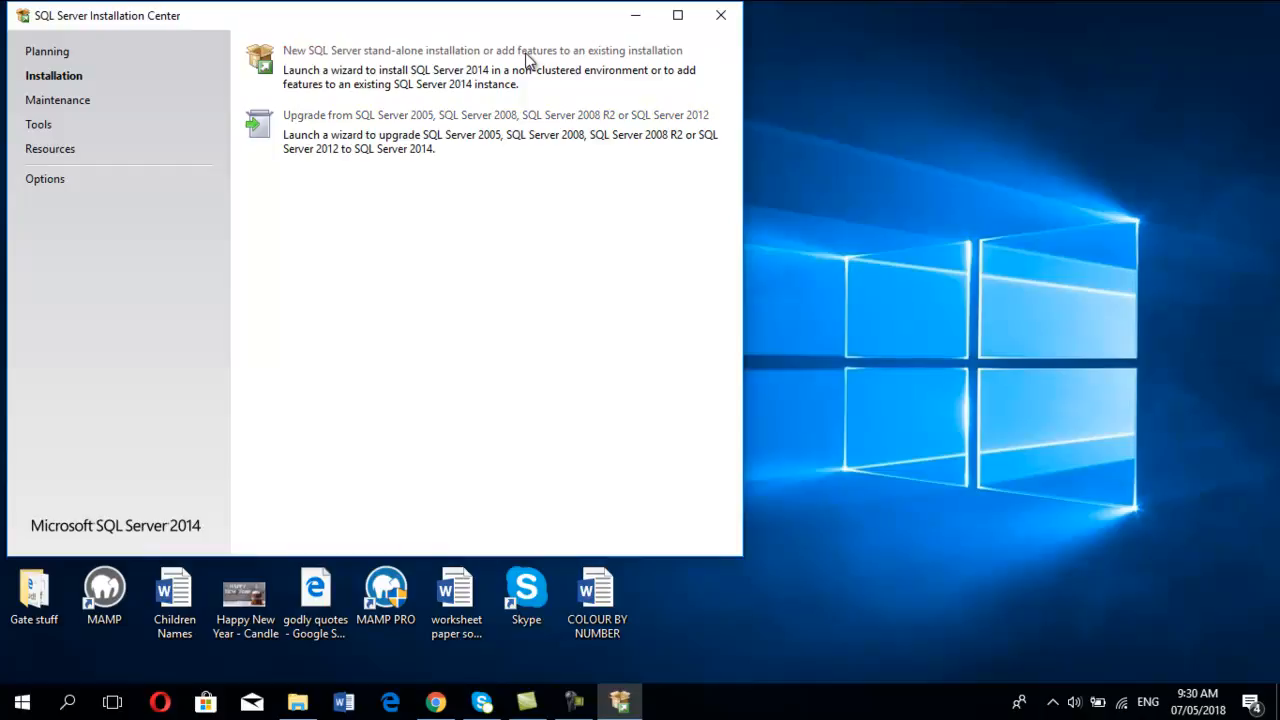
left_click(677, 15)
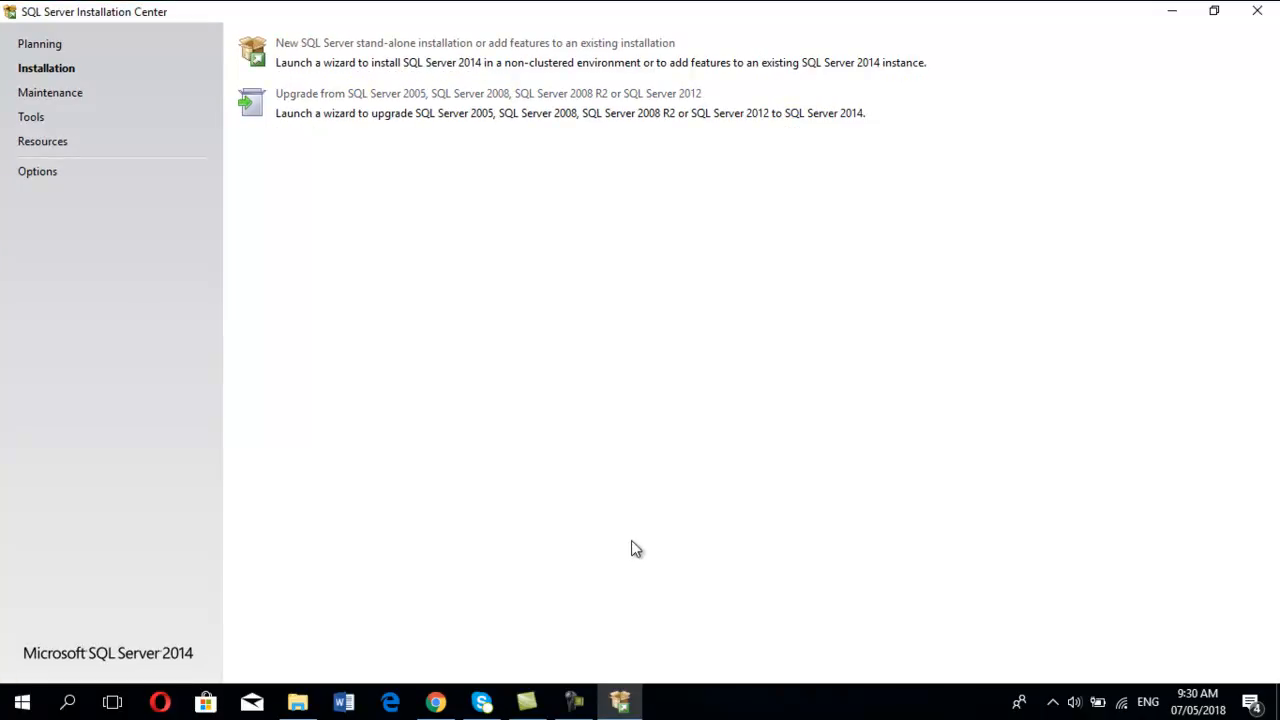
left_click(620, 711)
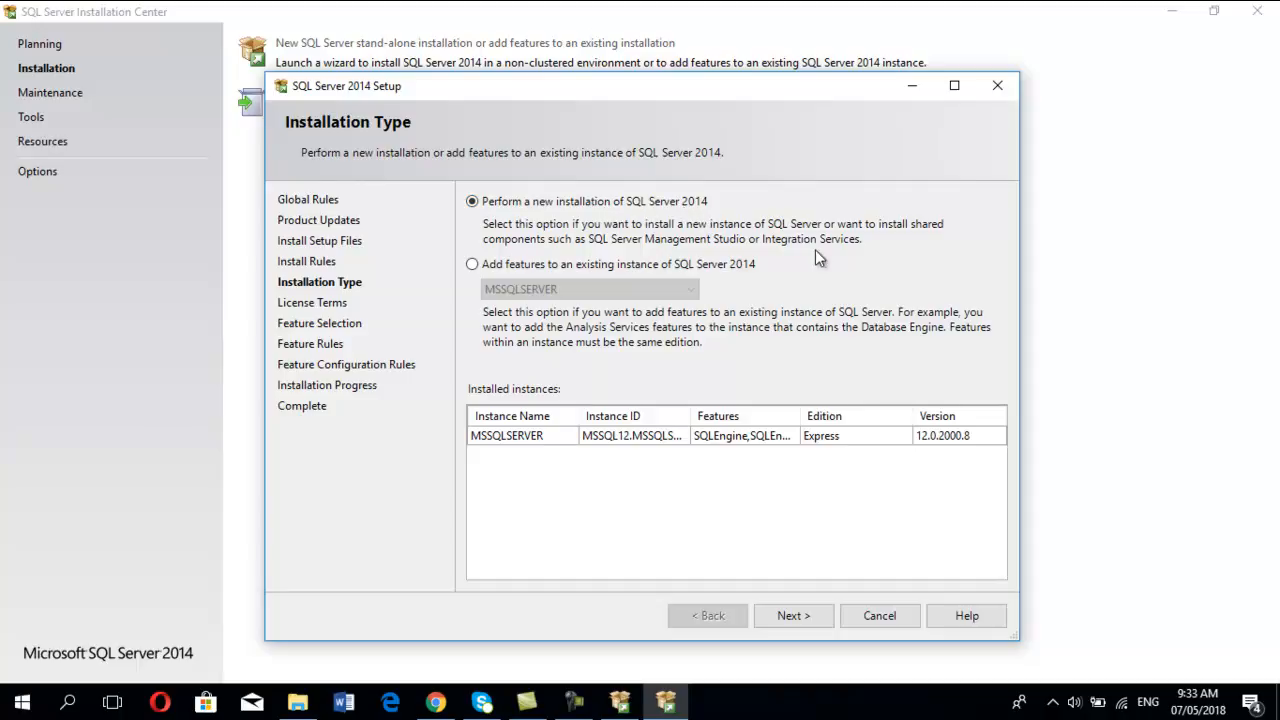
Step: Proceed with a new installation of SQL Server 2014, accepting the license terms and keeping the preselected client and management tools
left_click(786, 617)
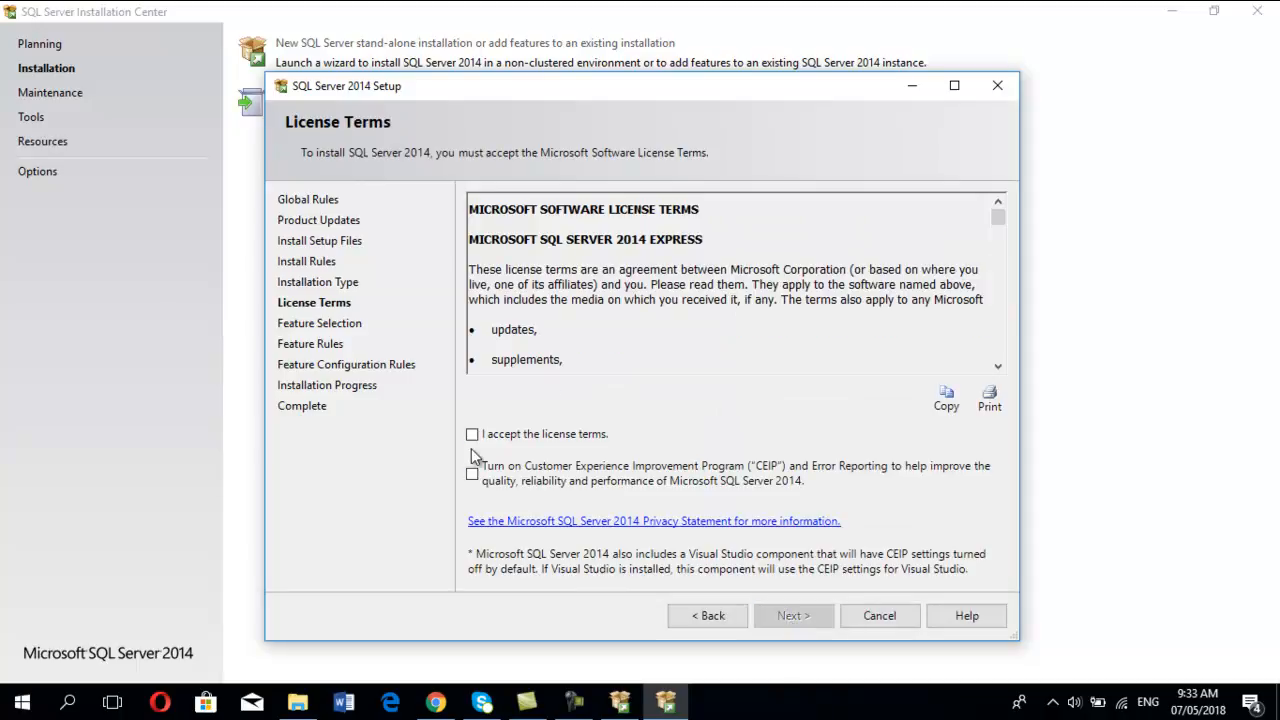
left_click(472, 435)
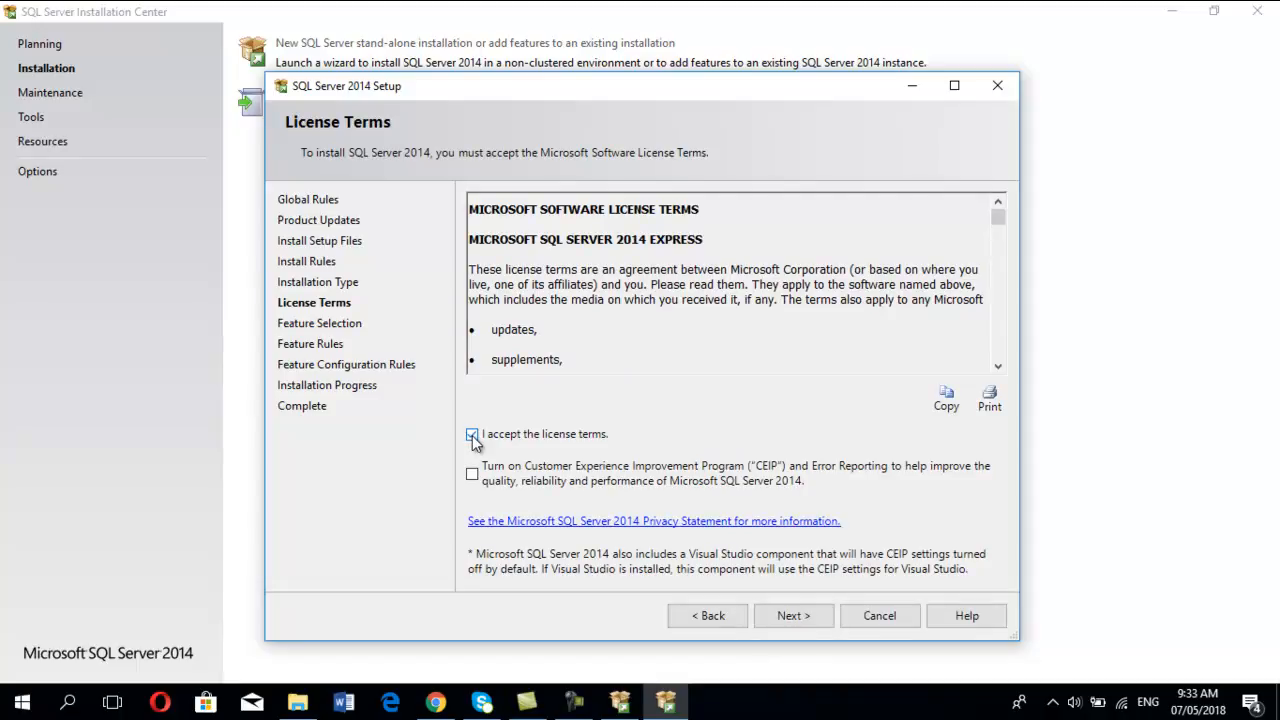
left_click(800, 615)
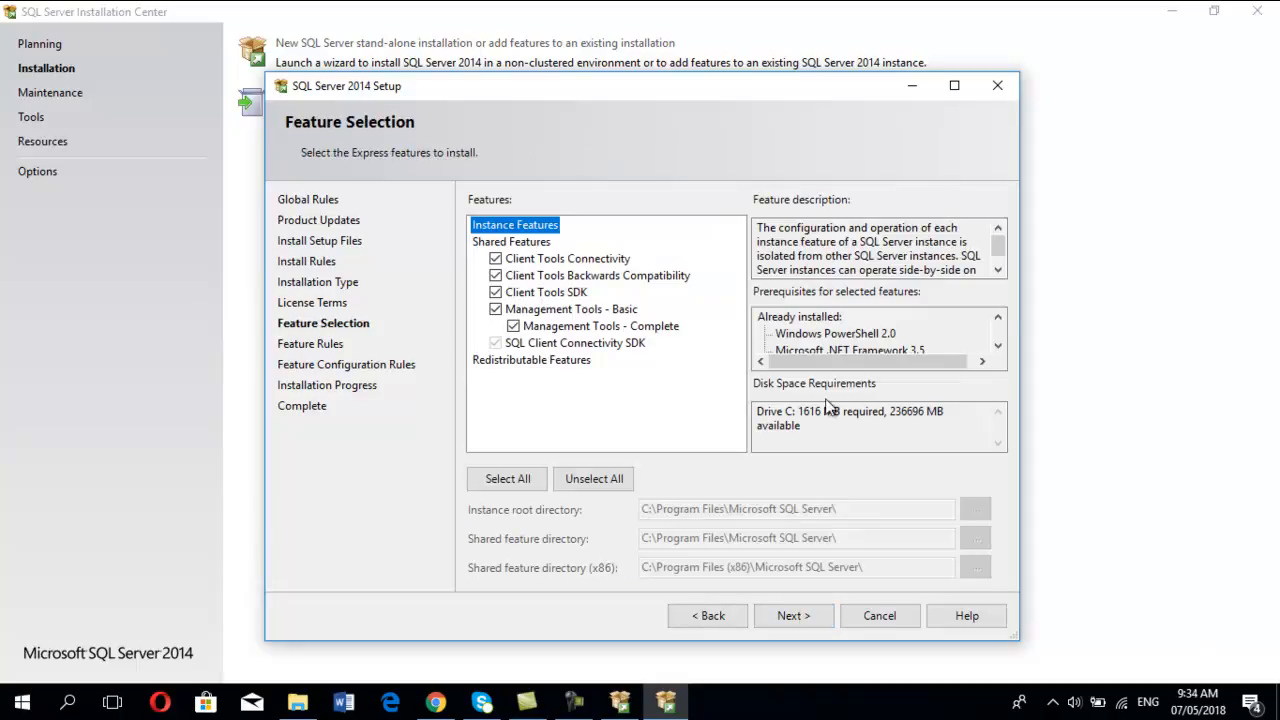
left_click(799, 617)
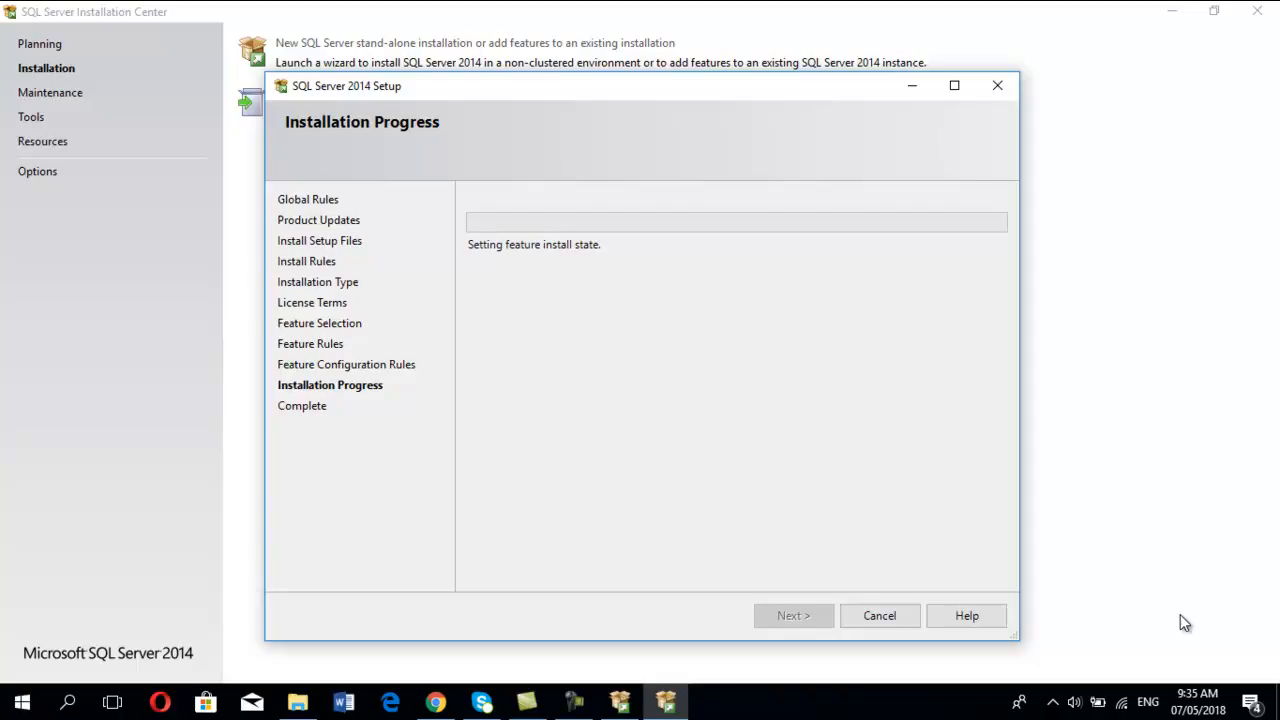
left_click(584, 705)
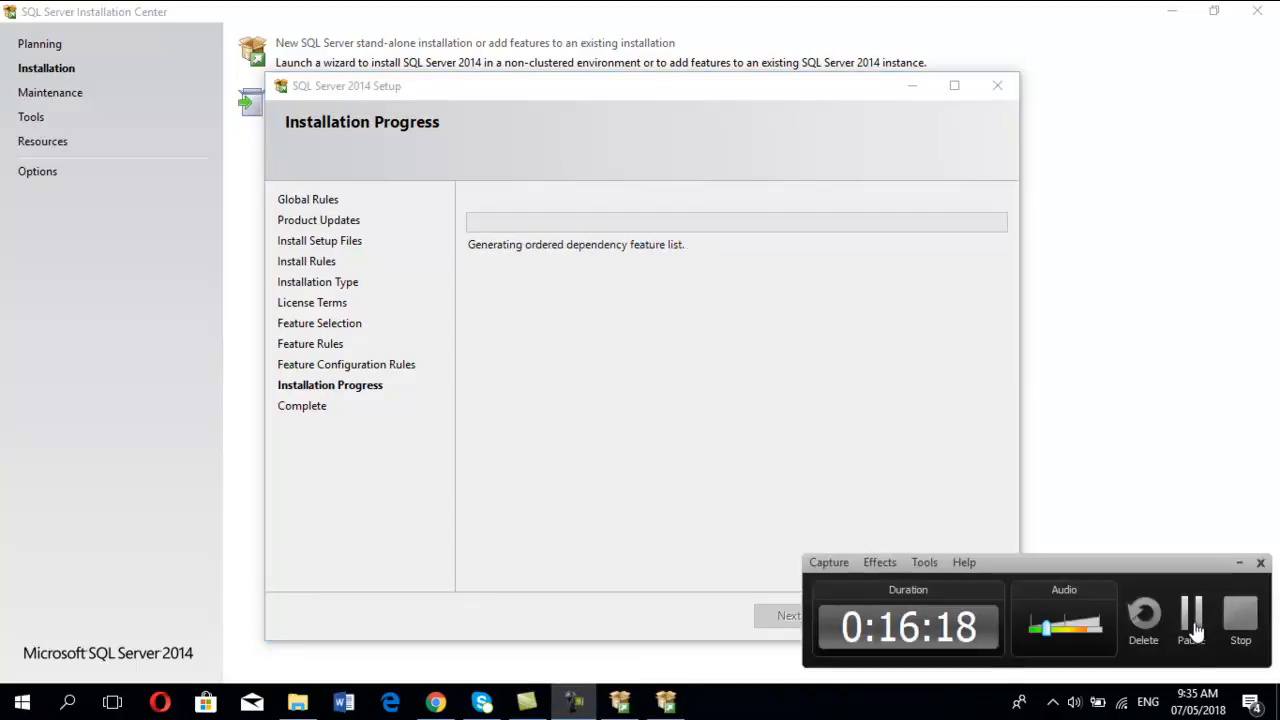
left_click(1191, 632)
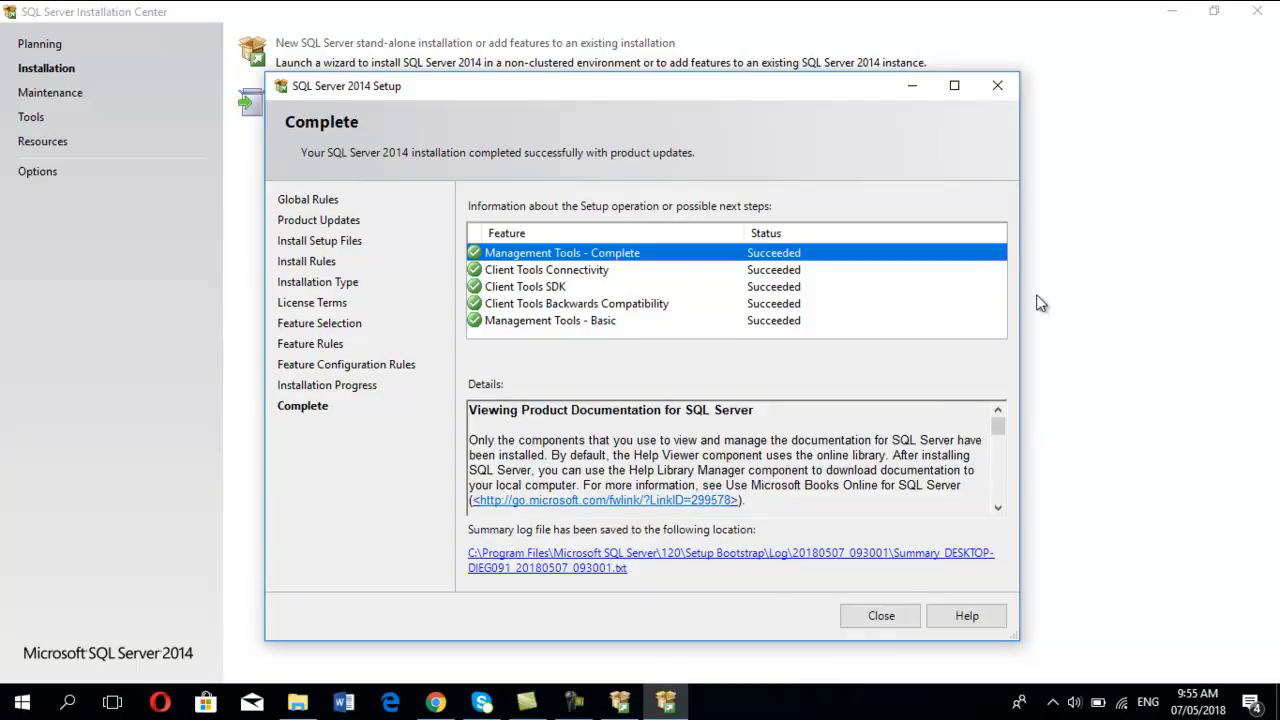
Step: Close the finished setup wizard and the SQL Server Installation Center
left_click(889, 618)
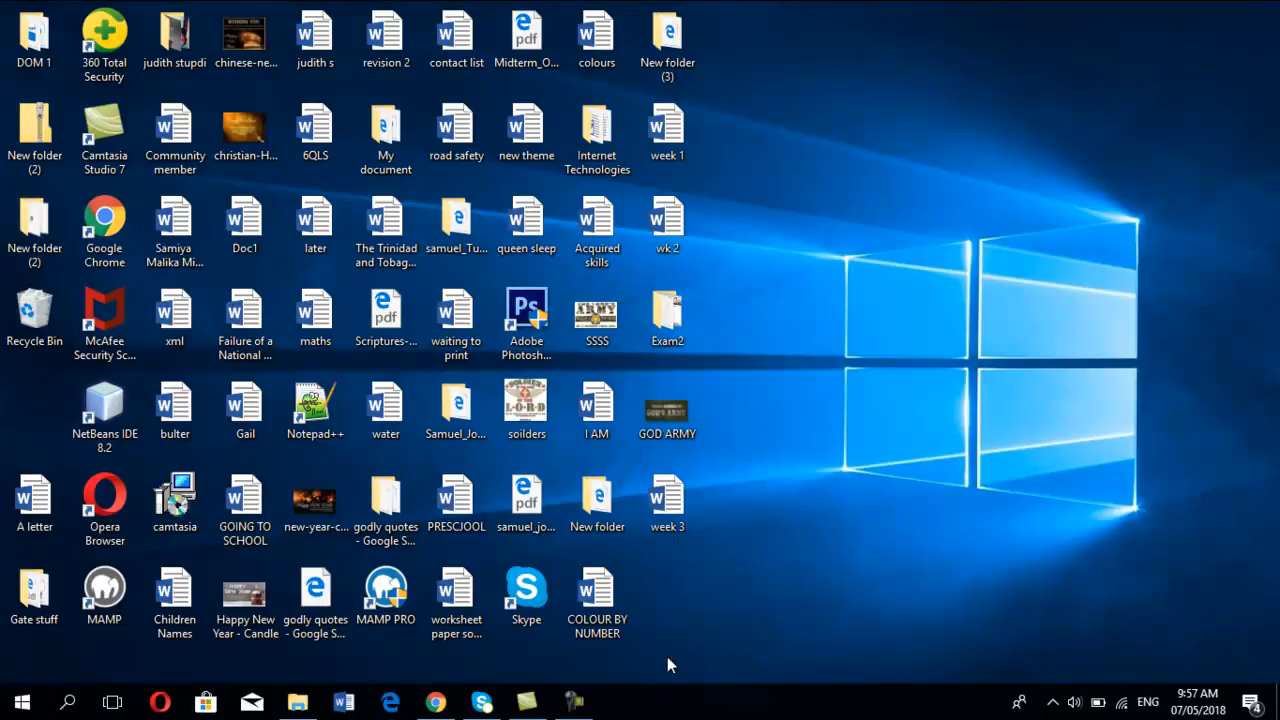
Step: Launch SQL Server 2014 Management Studio from Windows search and connect to the local Database Engine with Windows Authentication
left_click(70, 704)
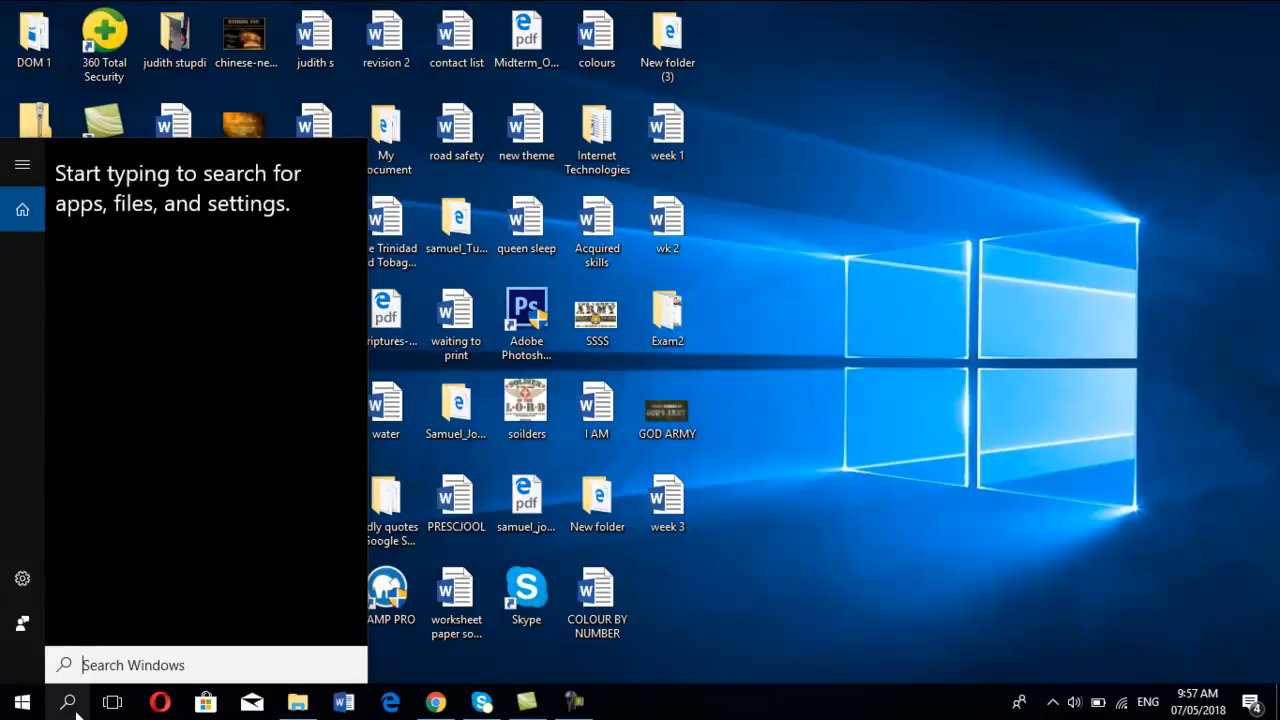
type("s")
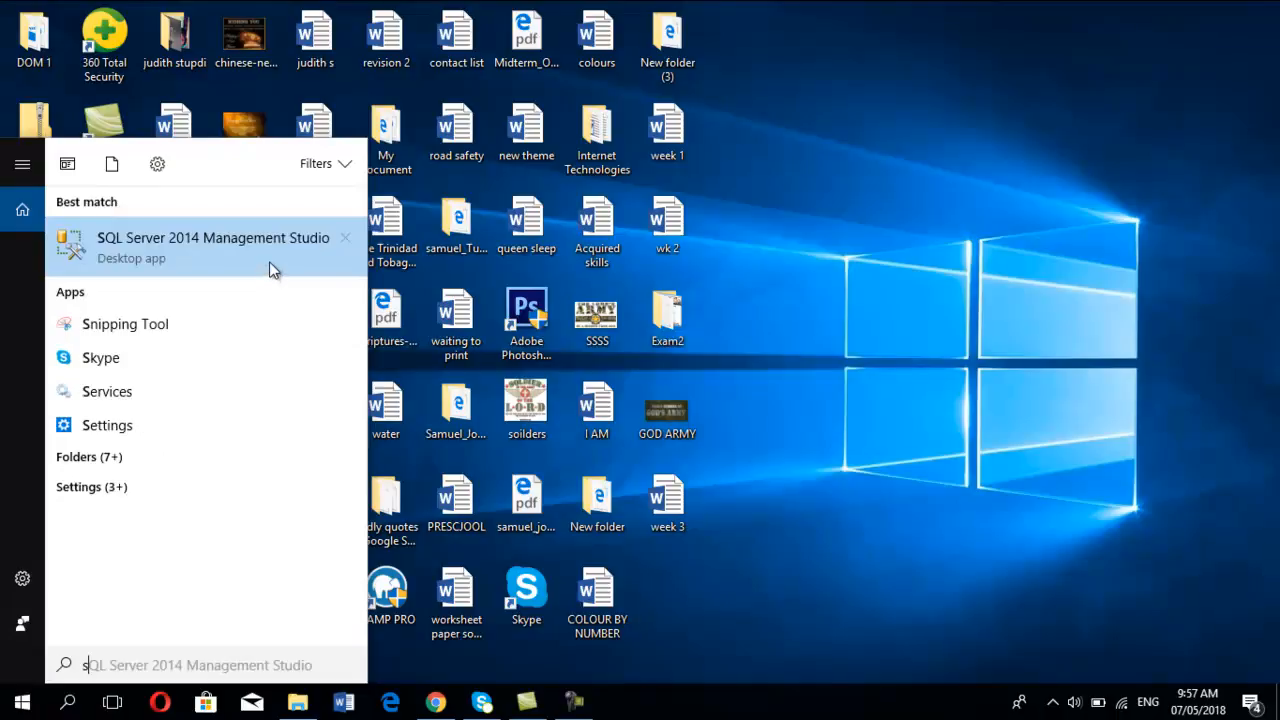
left_click(157, 260)
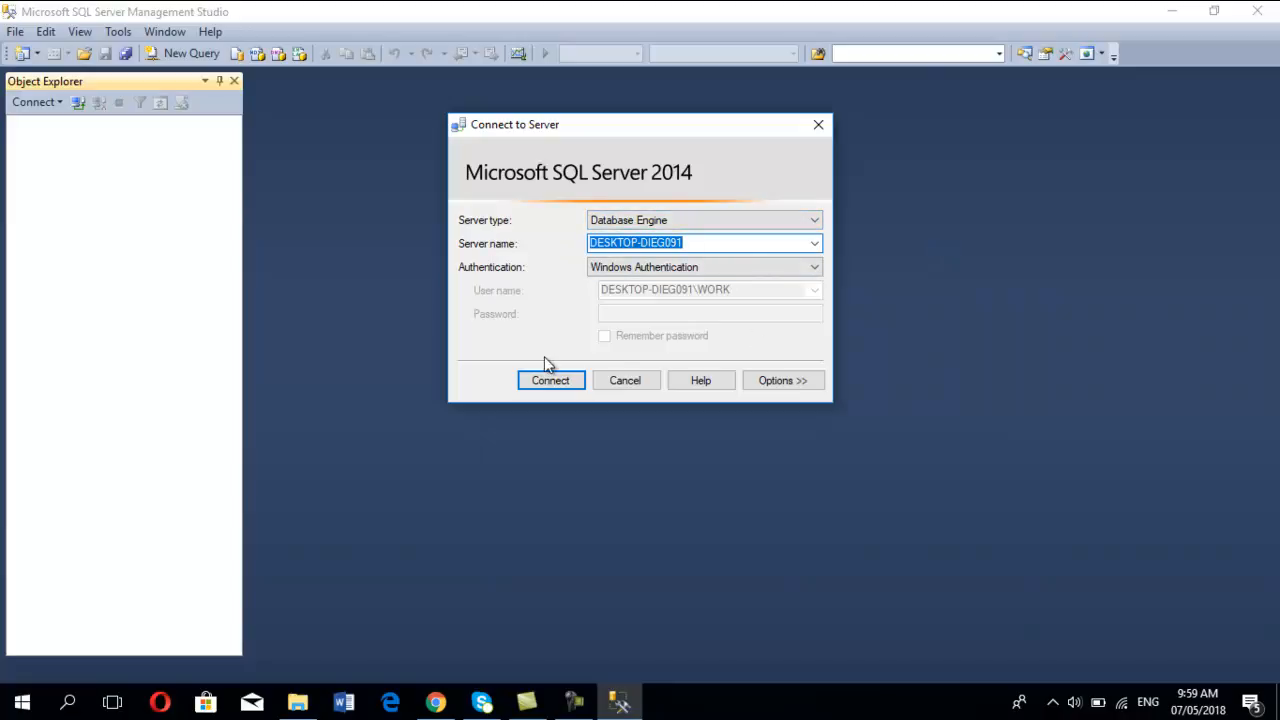
left_click(548, 388)
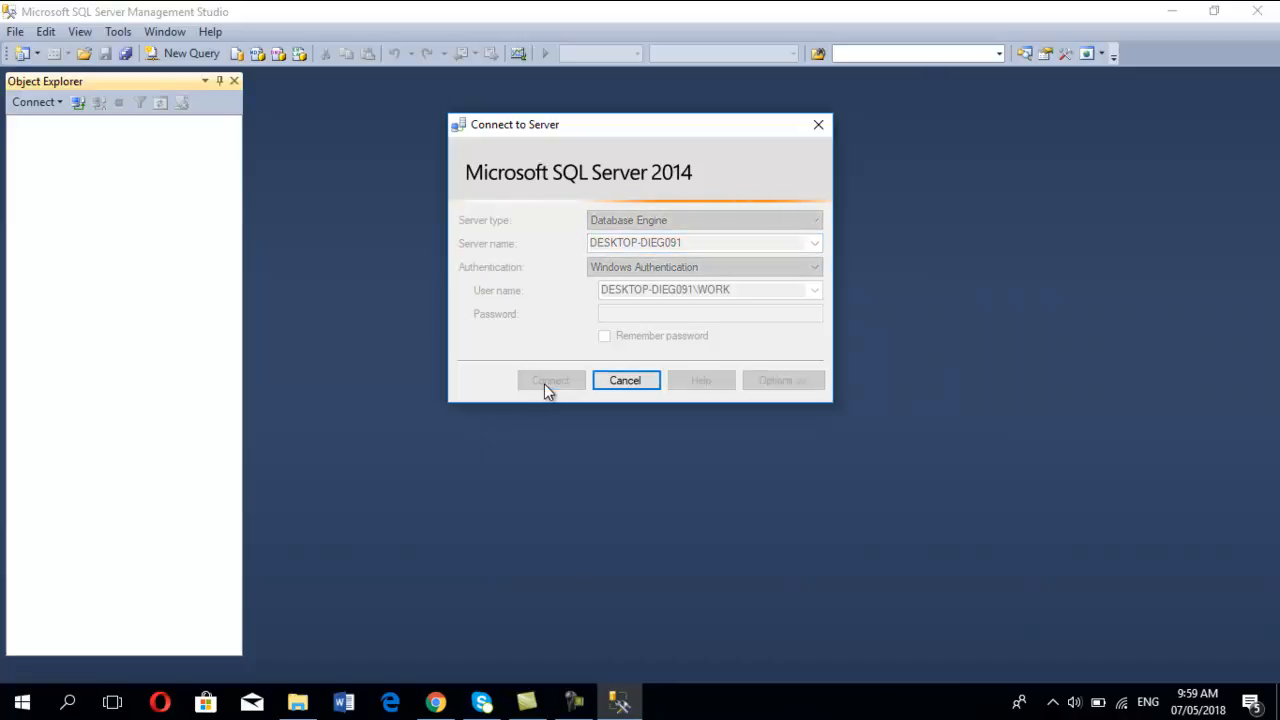